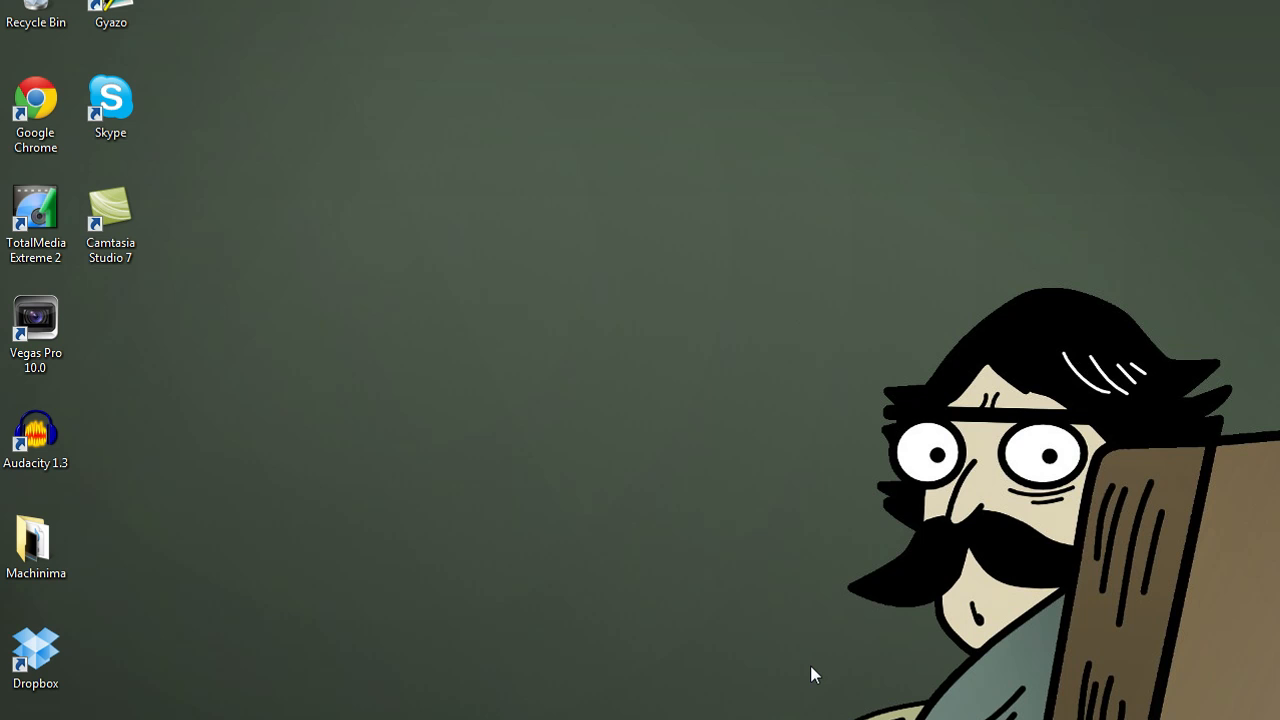
click(17, 195)
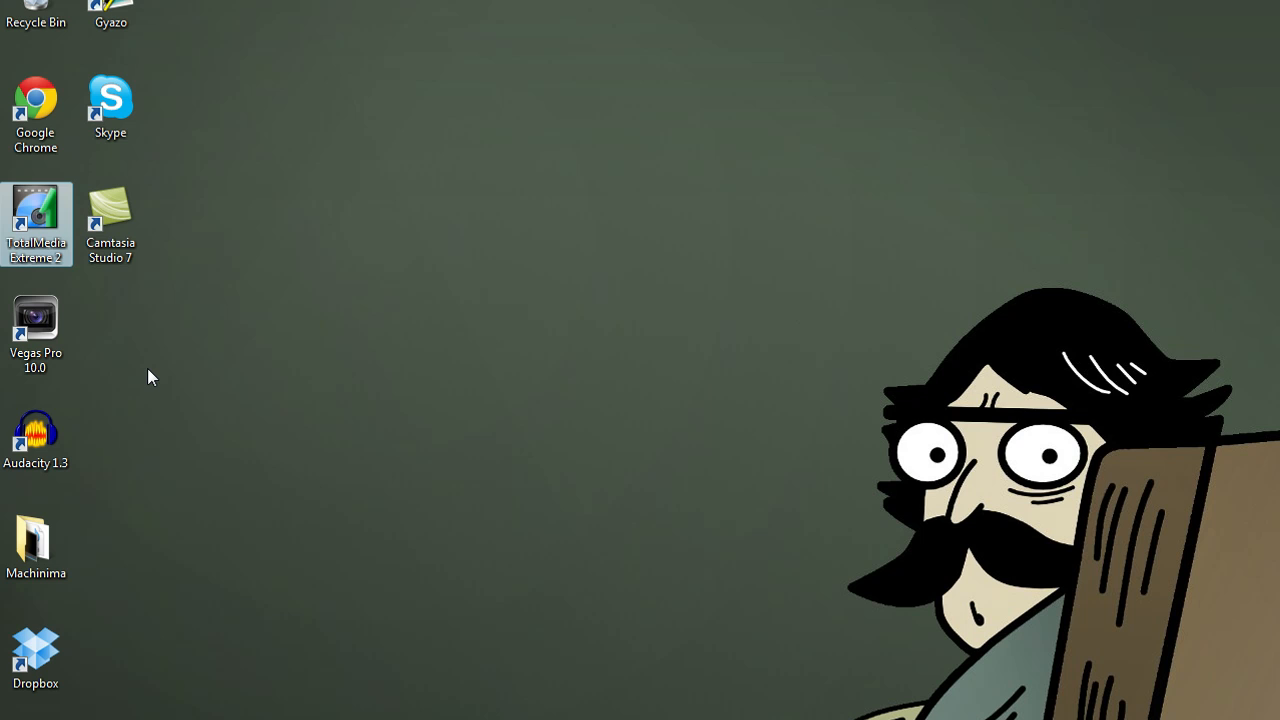
click(46, 334)
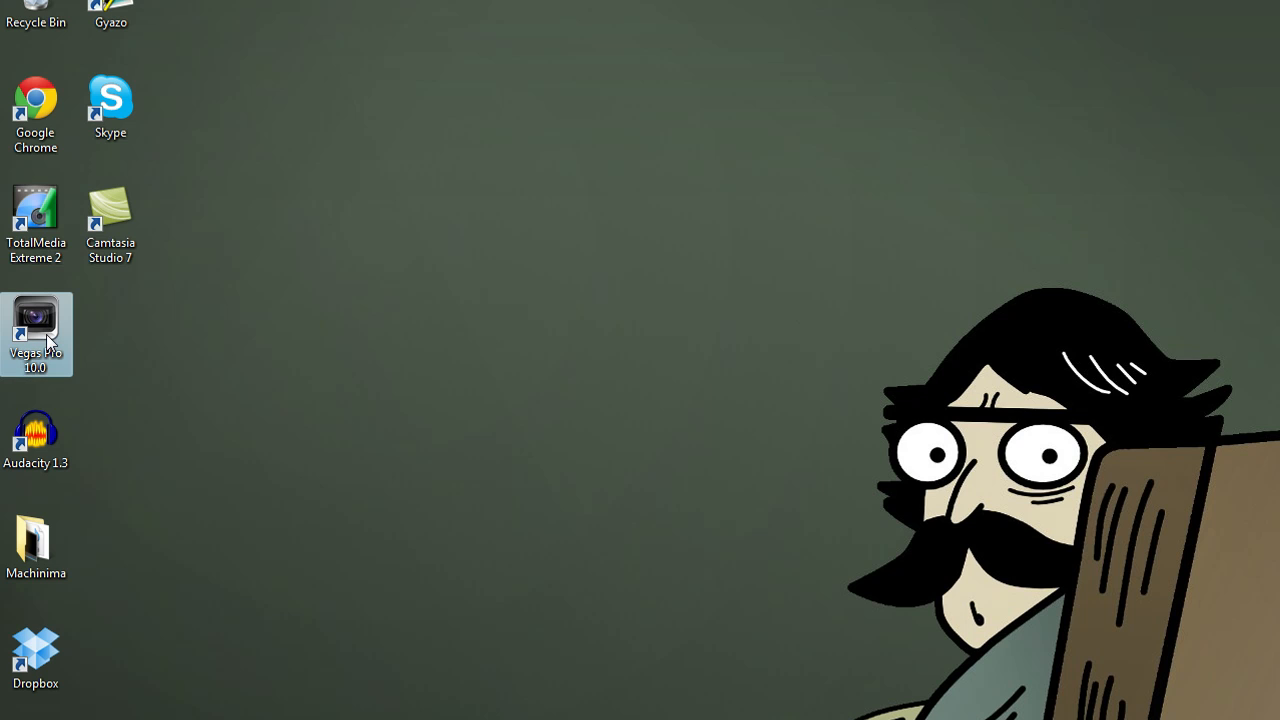
click(320, 410)
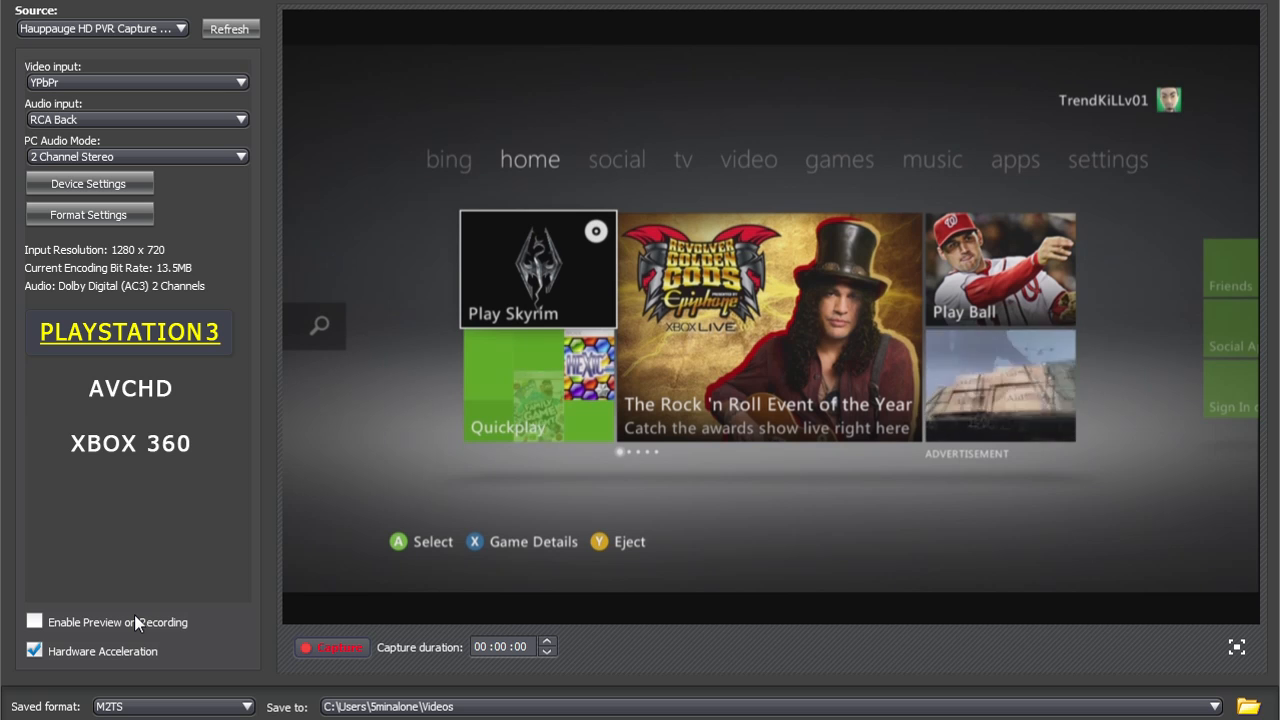
Select the Hauppauge HD PVR Capture device as the source and keep YPbPr as its video input
click(182, 30)
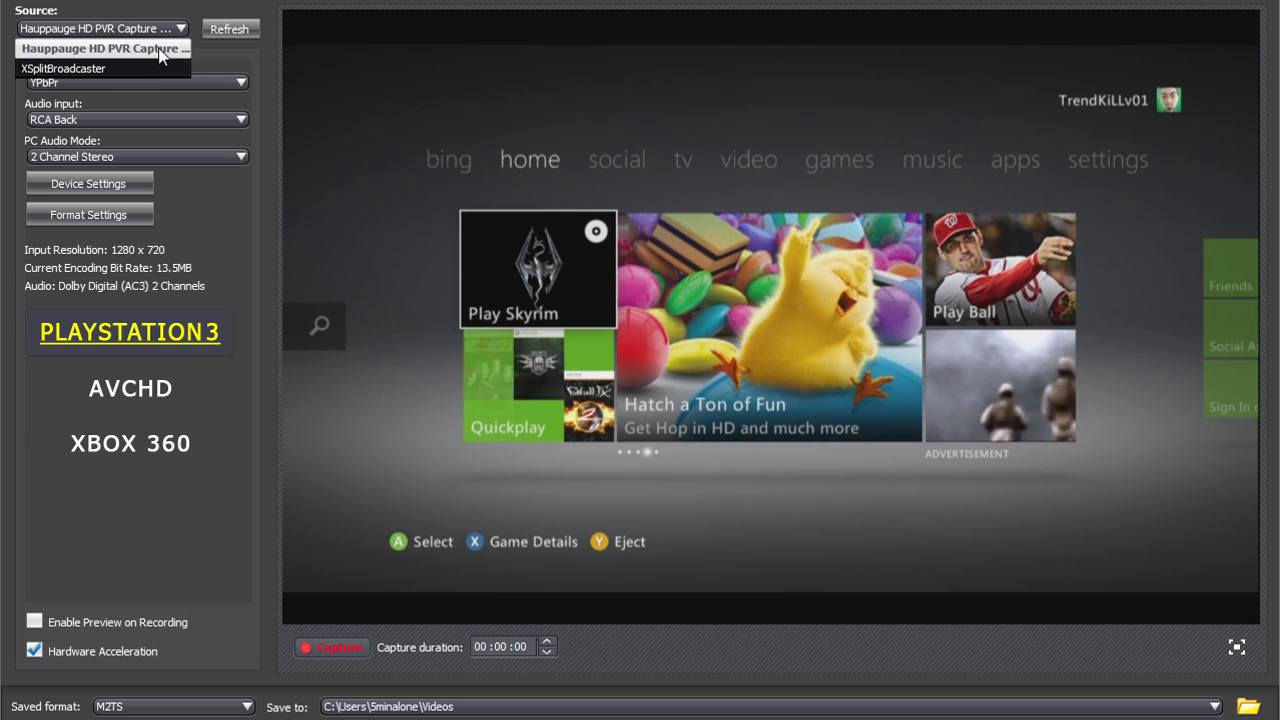
click(160, 50)
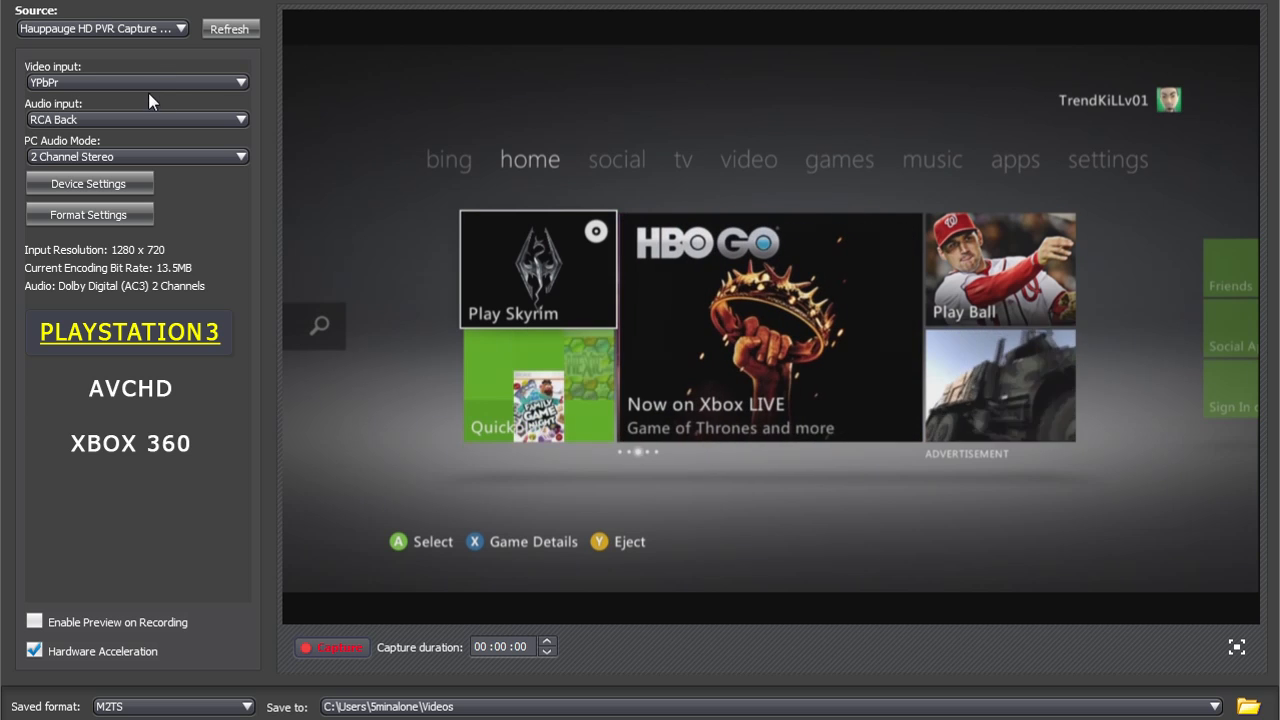
click(229, 82)
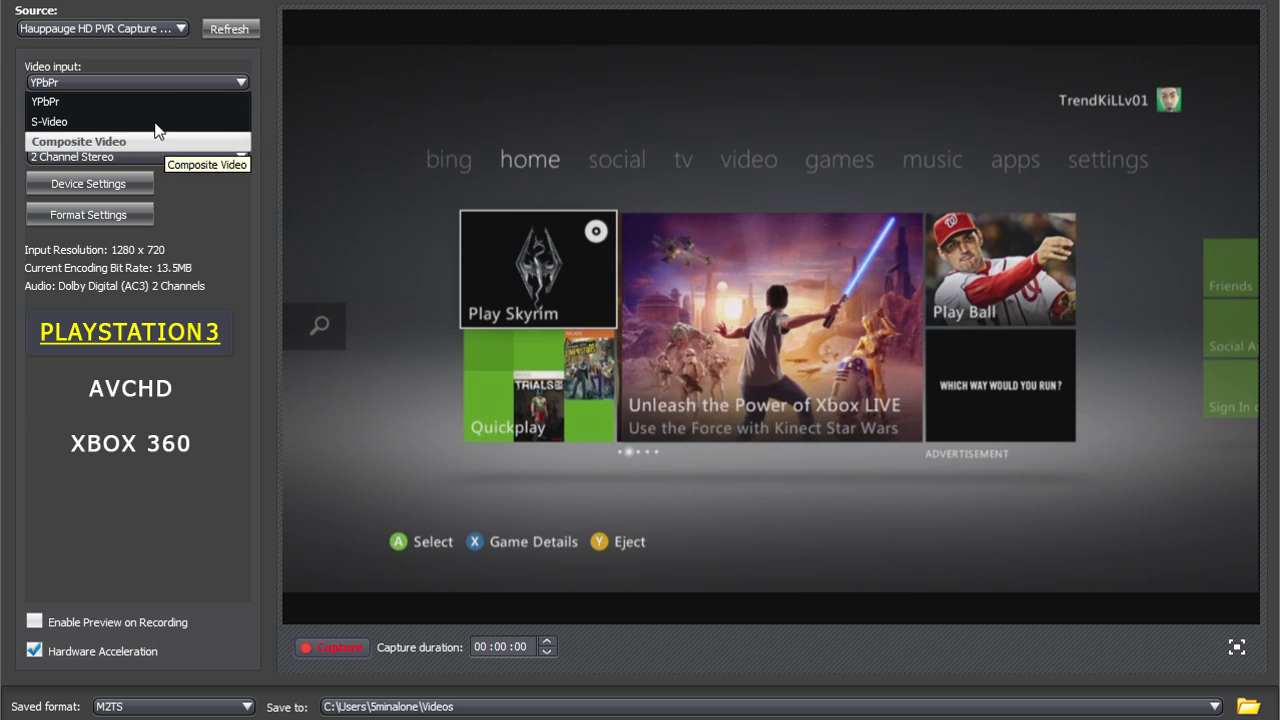
click(167, 85)
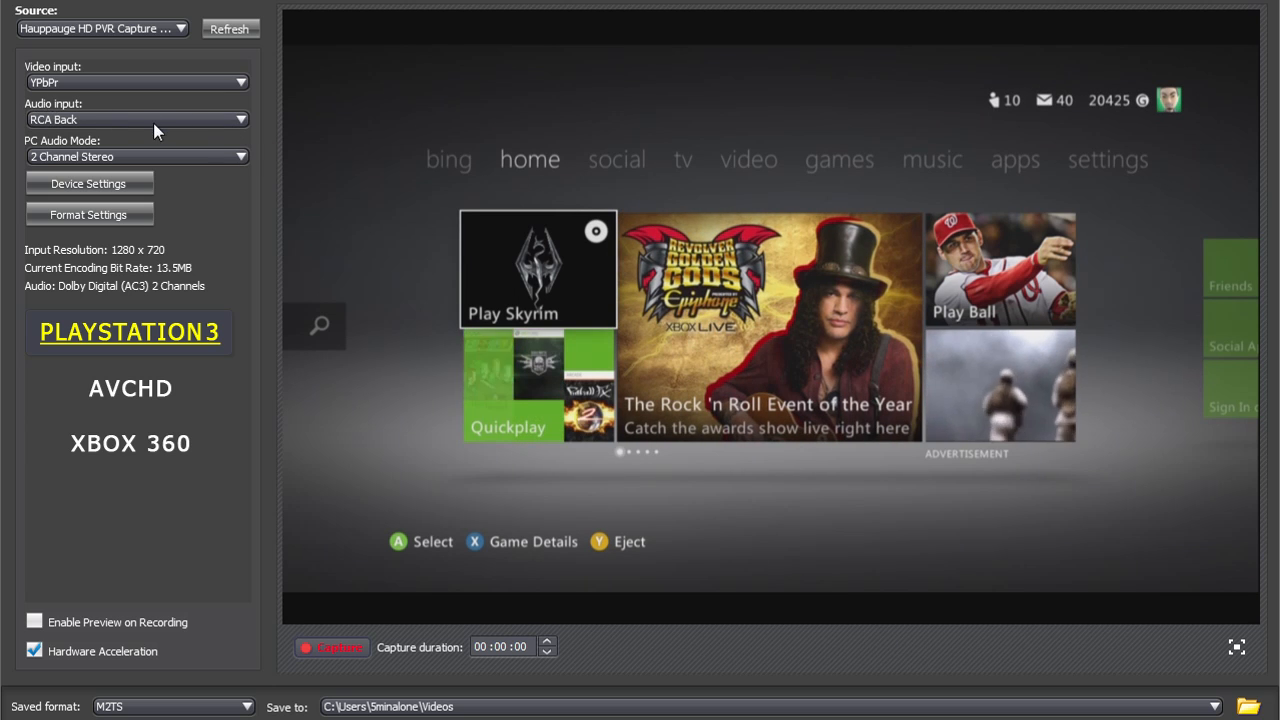
Choose RCA Back as the audio input and 2 Channel Stereo as the PC audio mode
click(205, 121)
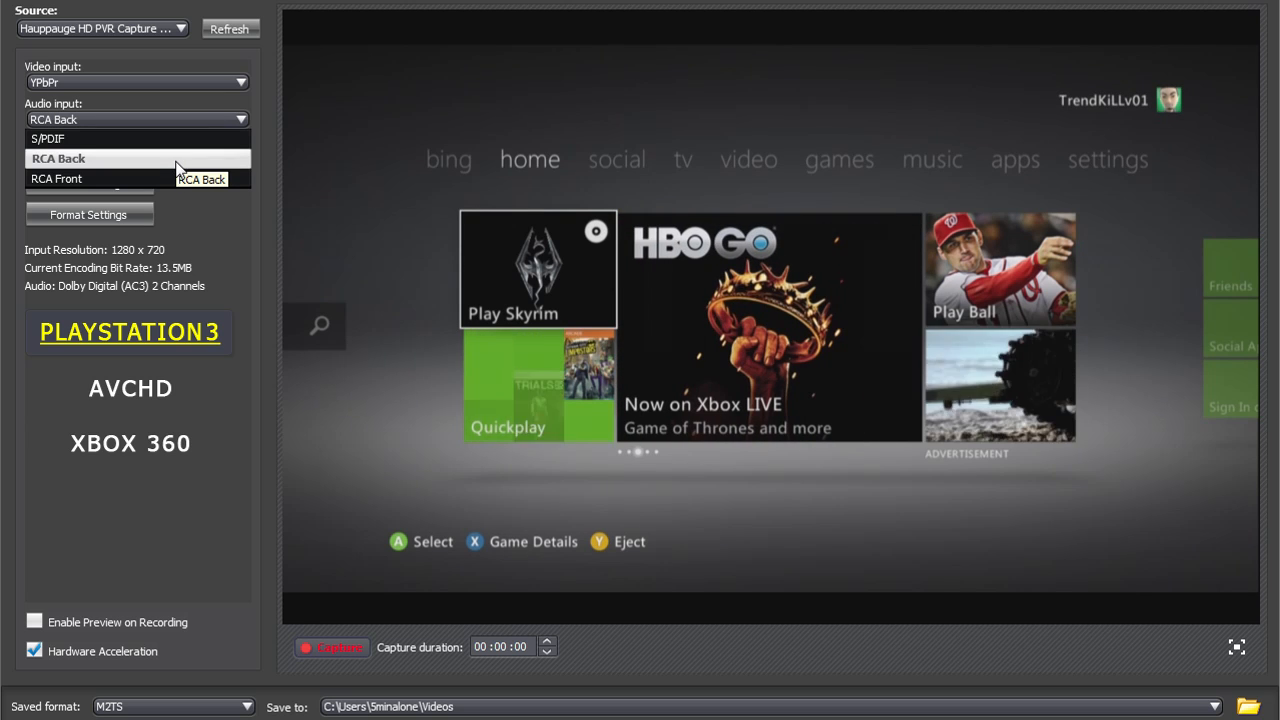
click(177, 163)
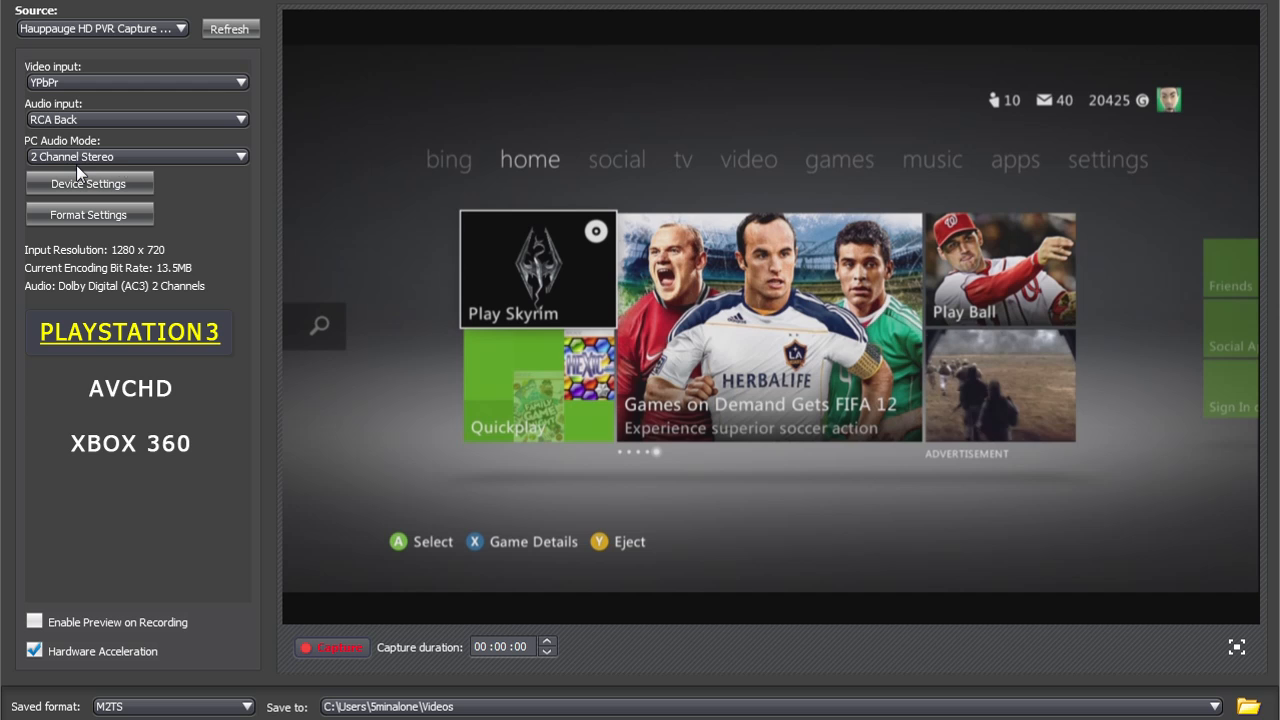
click(118, 160)
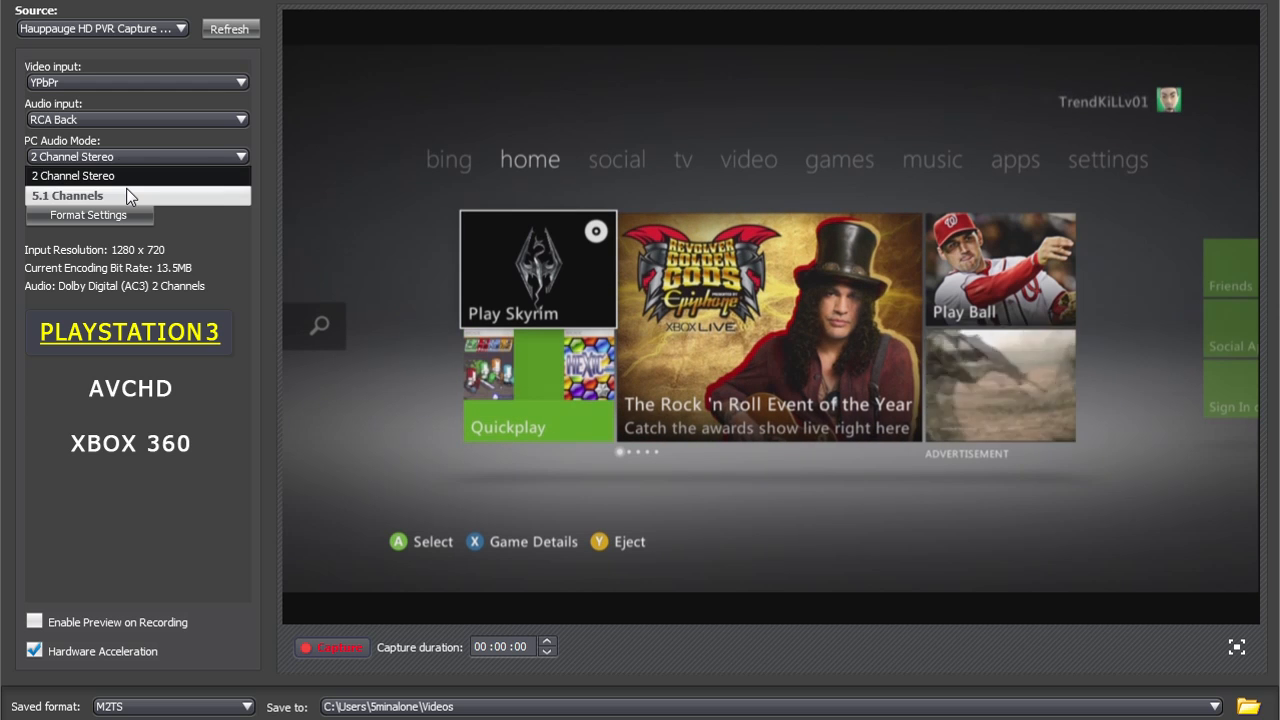
click(136, 177)
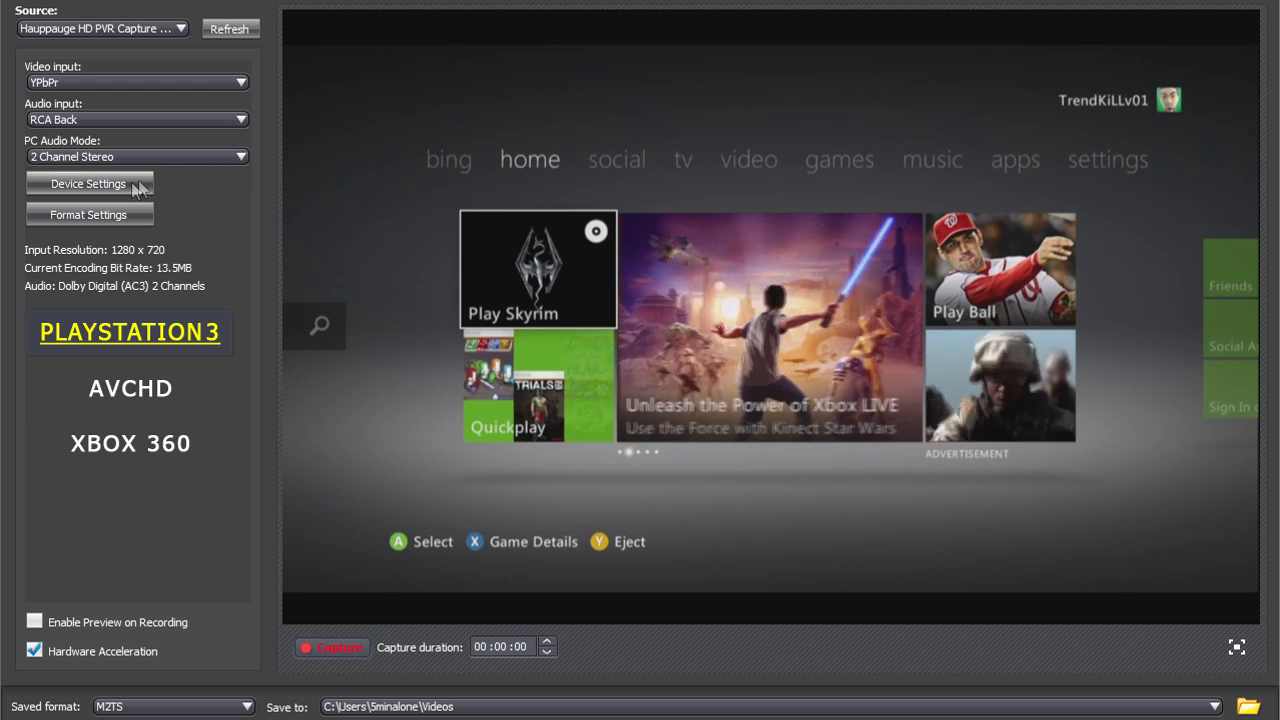
Examine the capture device's video standard options and brightness setting, and close its settings without changes
click(131, 184)
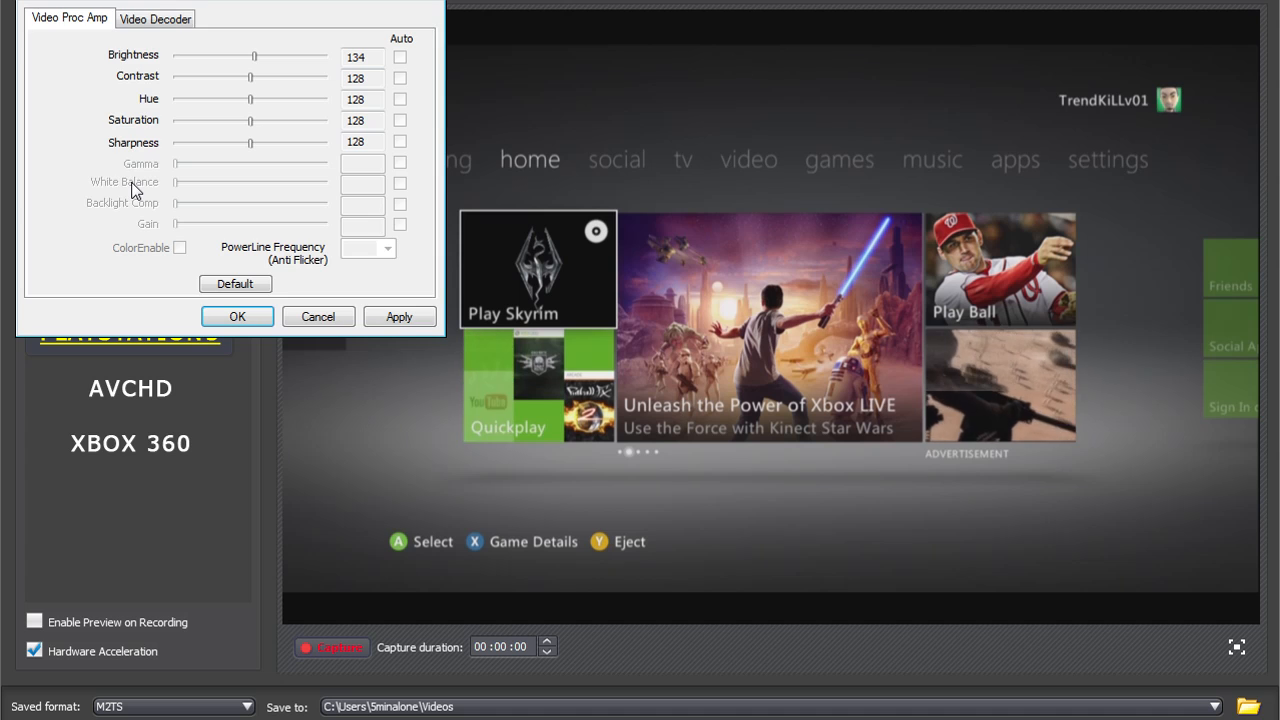
click(158, 21)
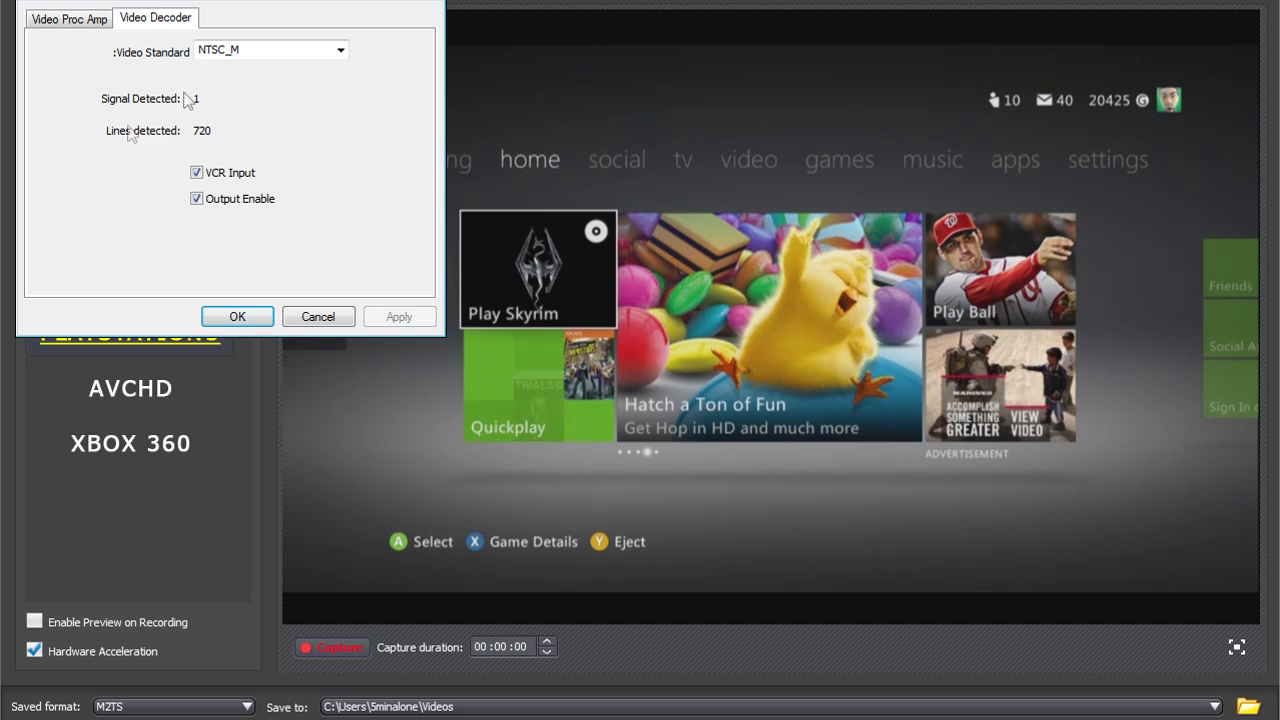
click(254, 48)
click(340, 56)
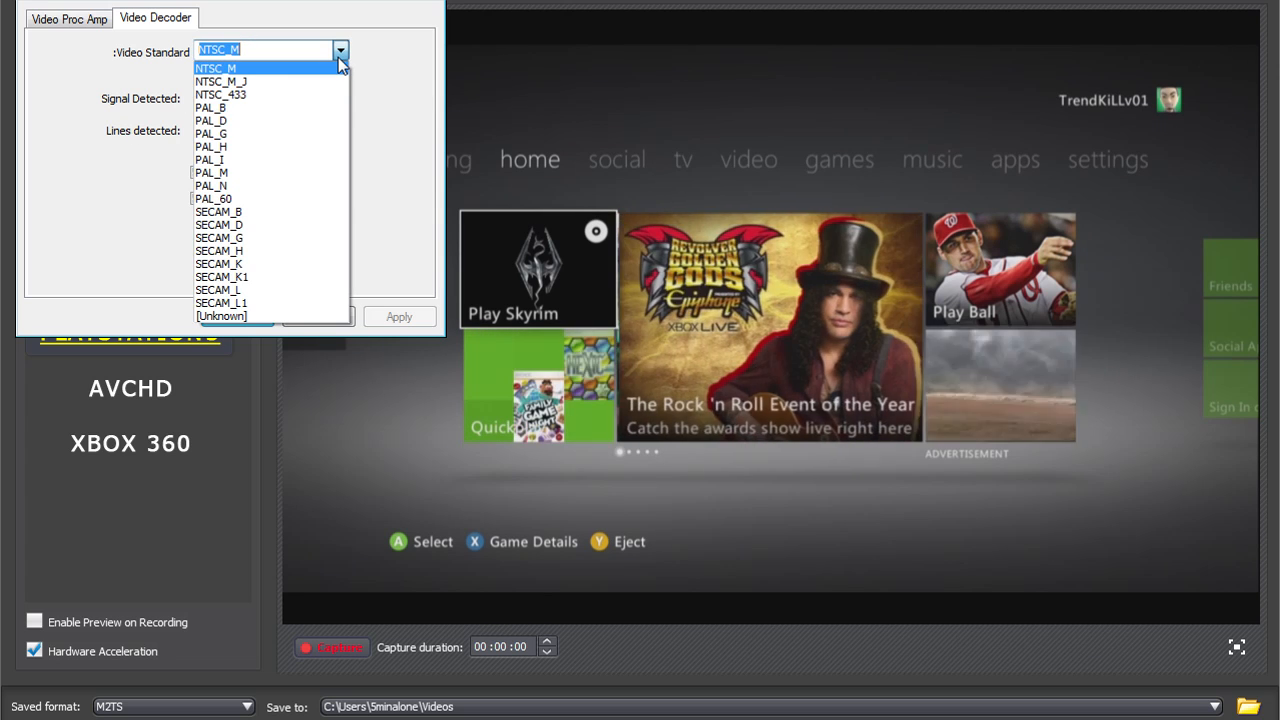
click(340, 56)
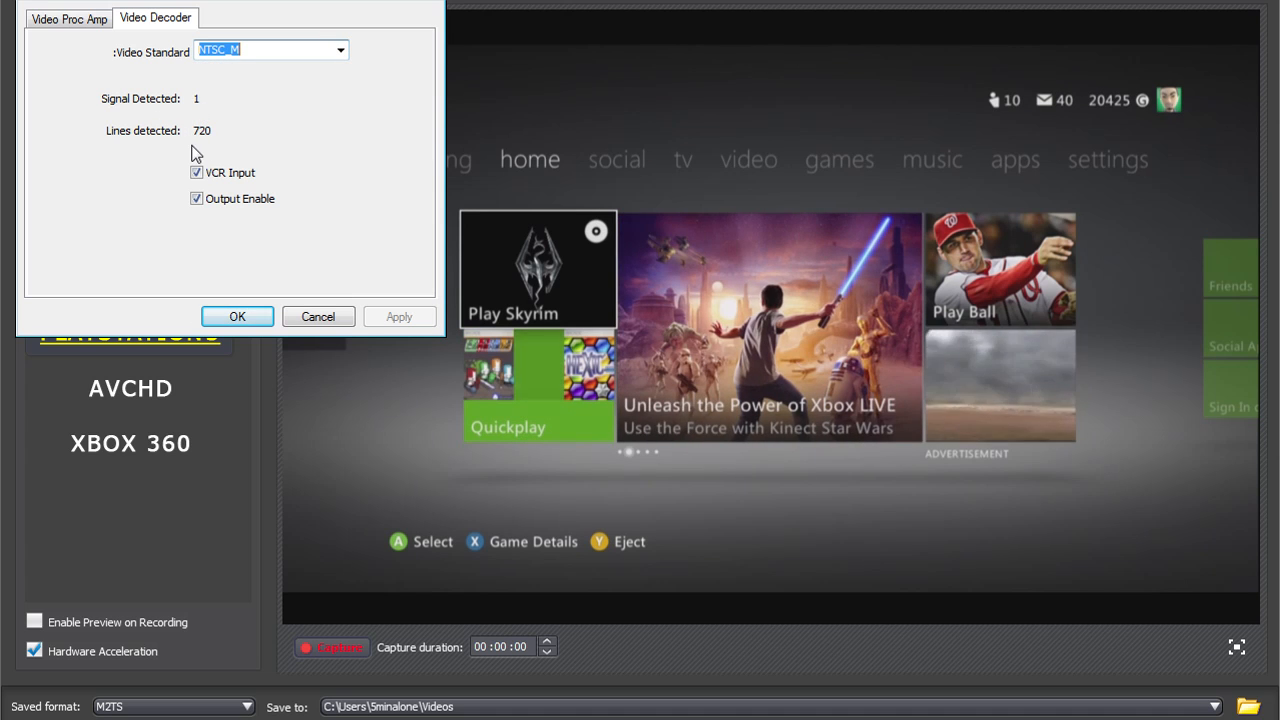
click(95, 31)
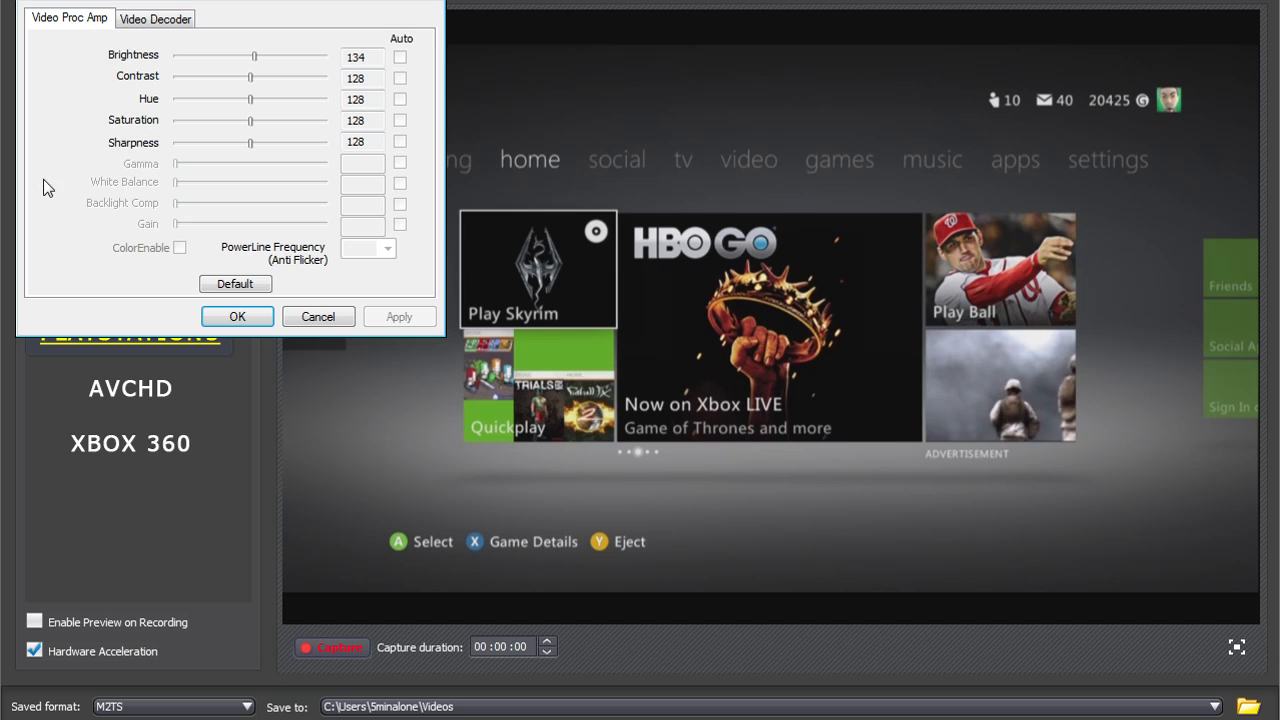
double_click(356, 57)
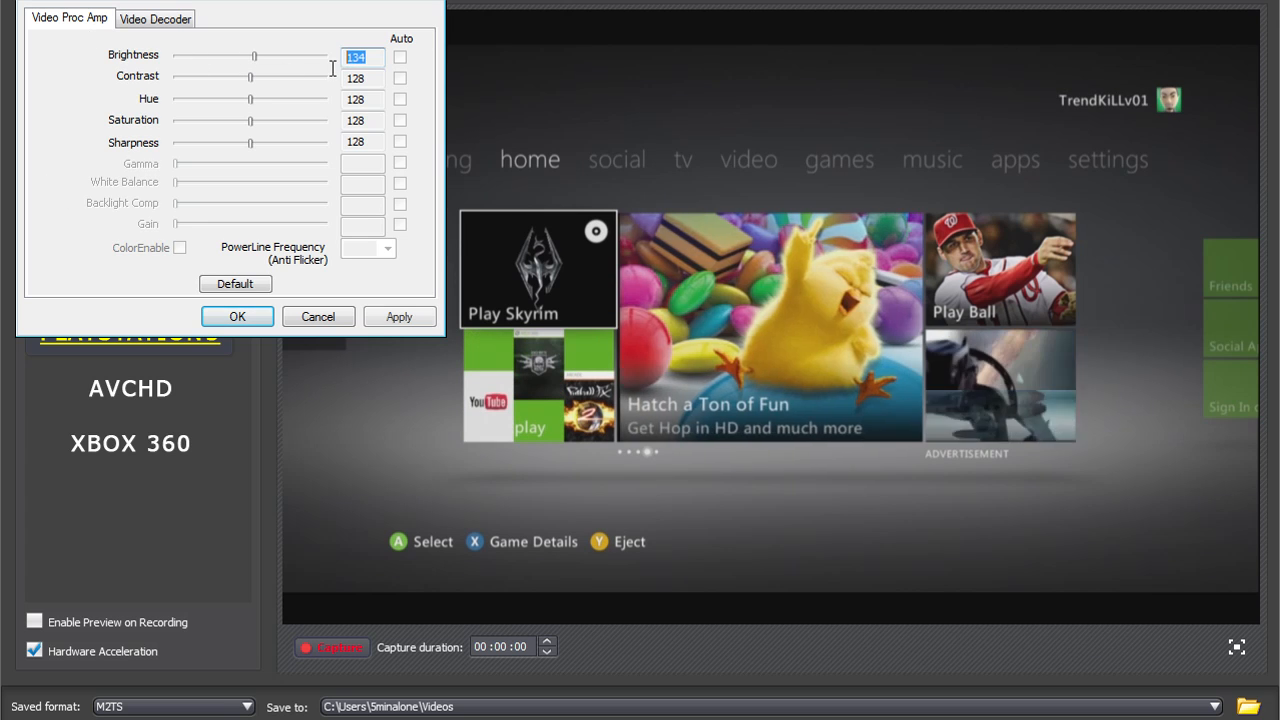
click(309, 324)
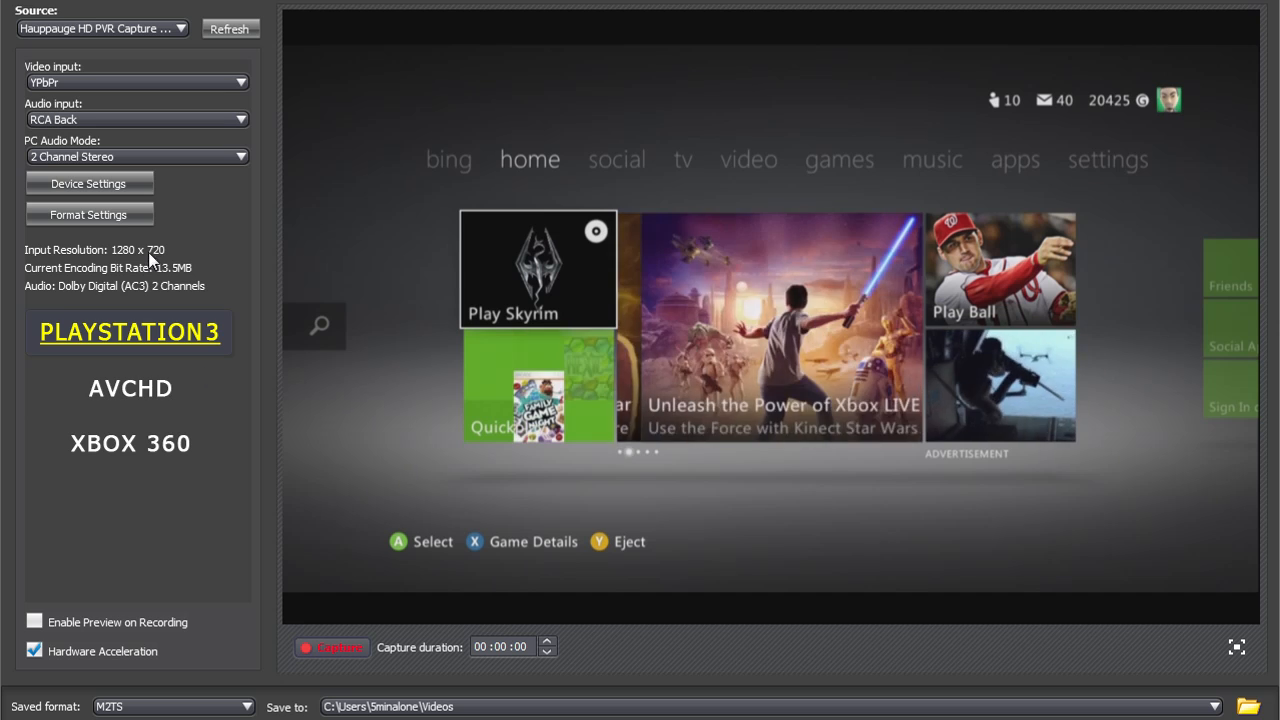
Examine the source resolution and frame rate in the Hauppauge H264 encoder's format settings
click(122, 219)
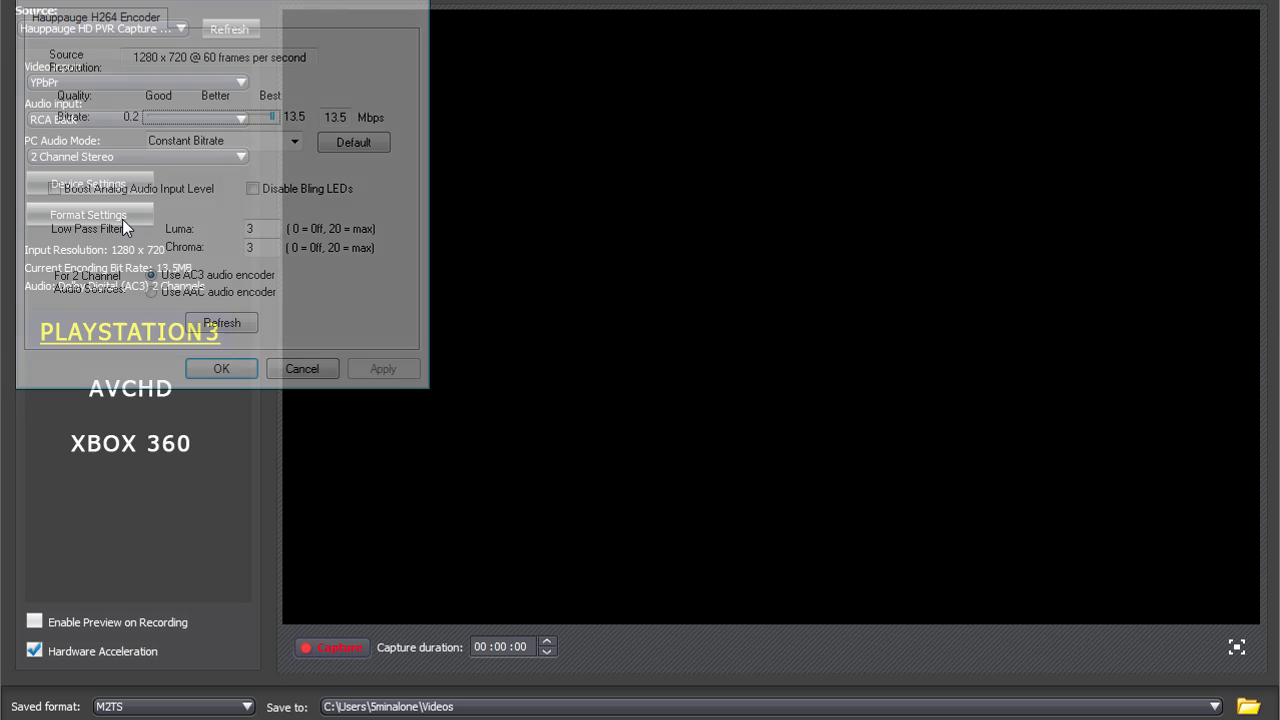
drag(153, 0, 474, 166)
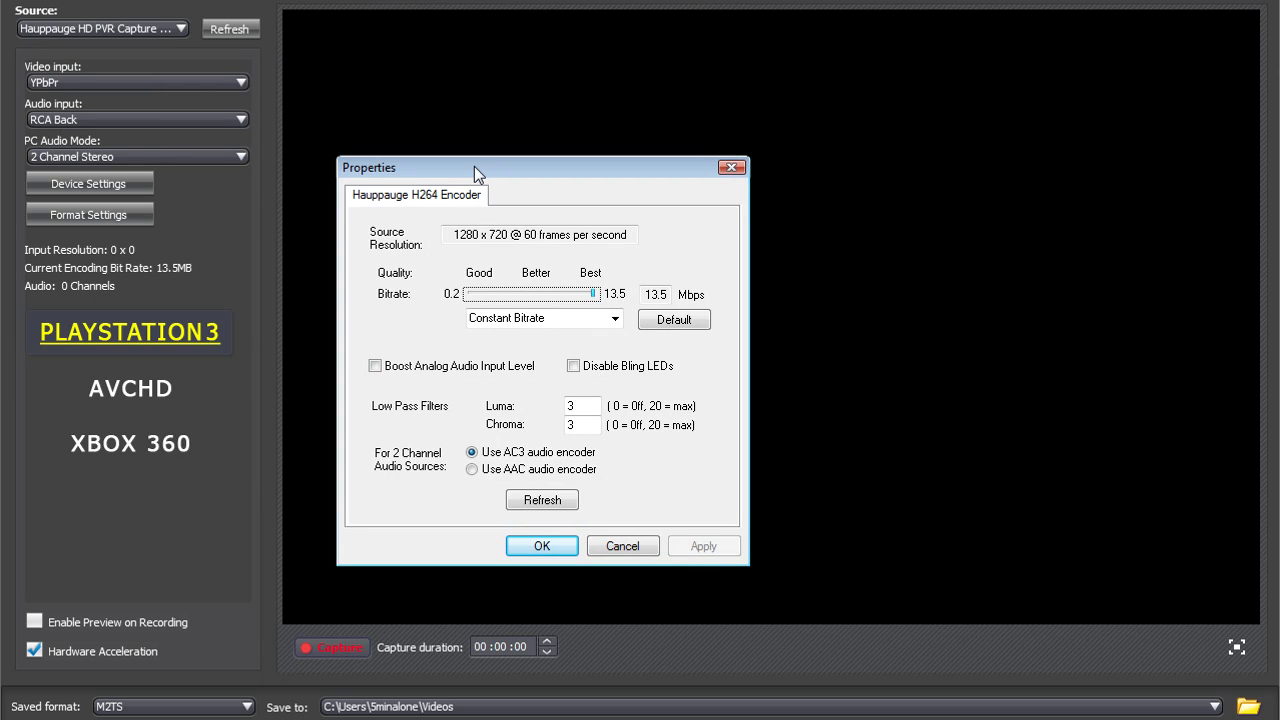
drag(455, 236, 519, 251)
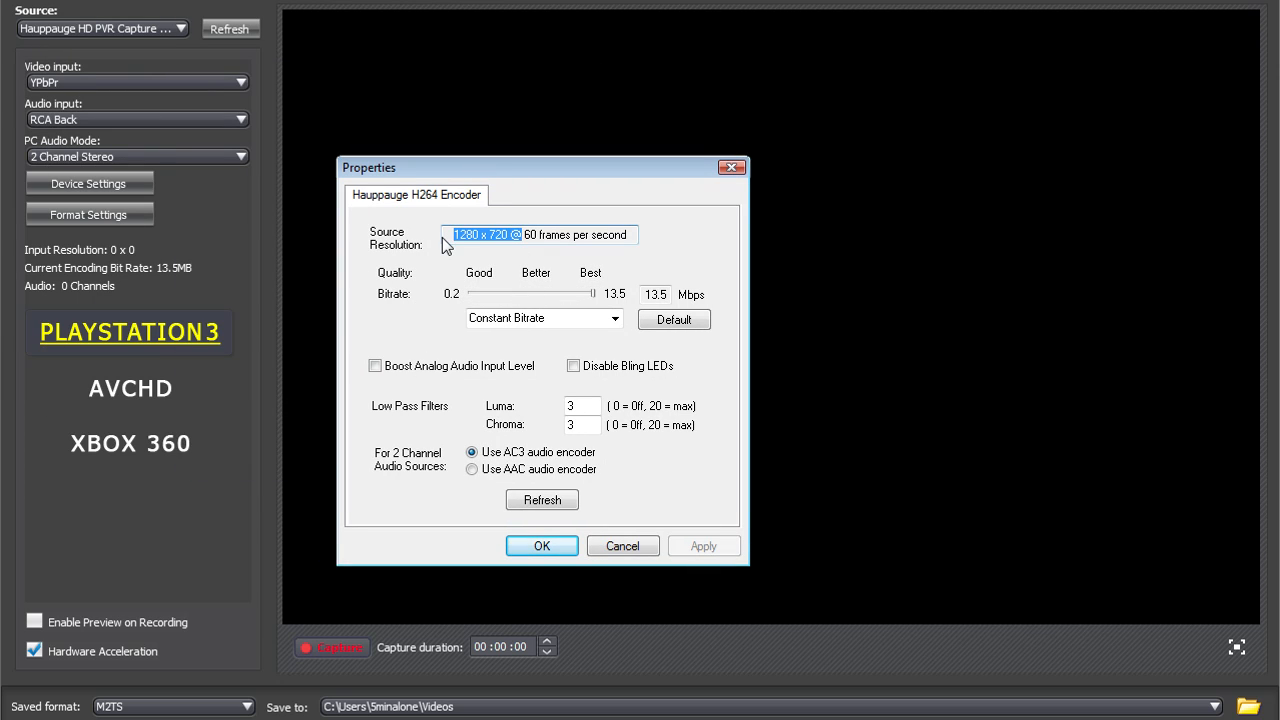
drag(445, 237, 638, 235)
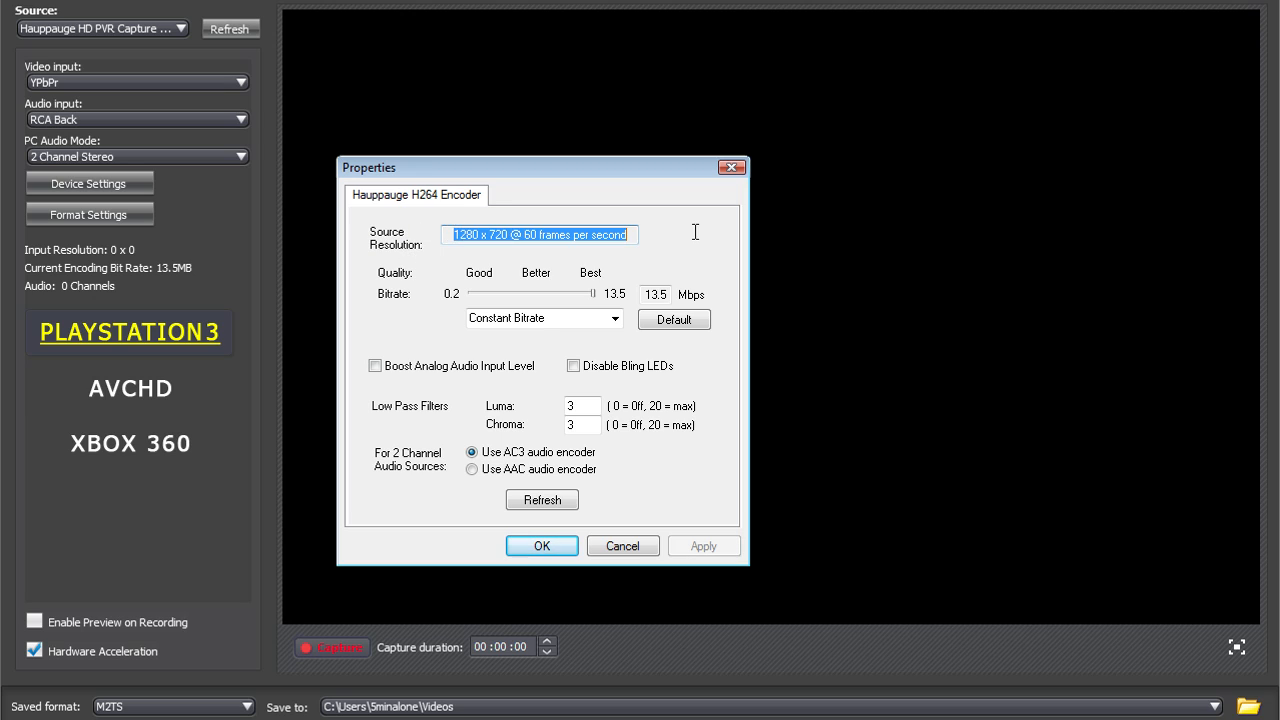
click(628, 232)
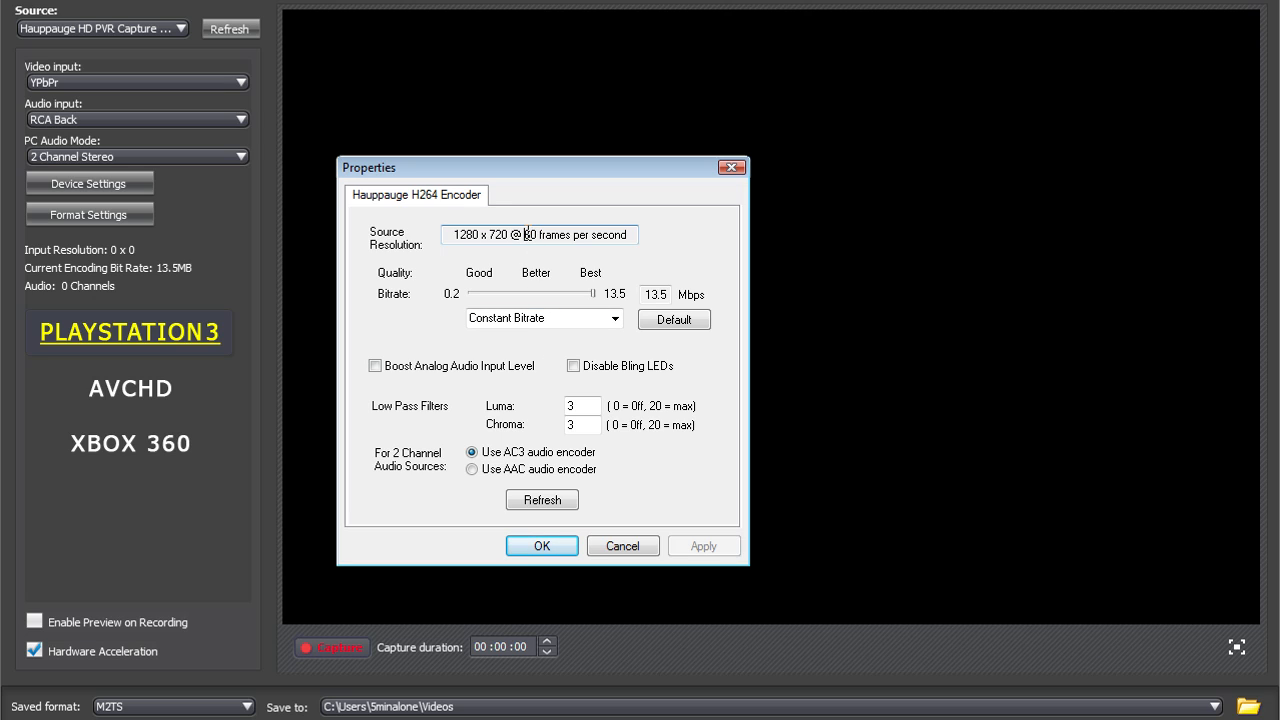
drag(627, 229, 397, 240)
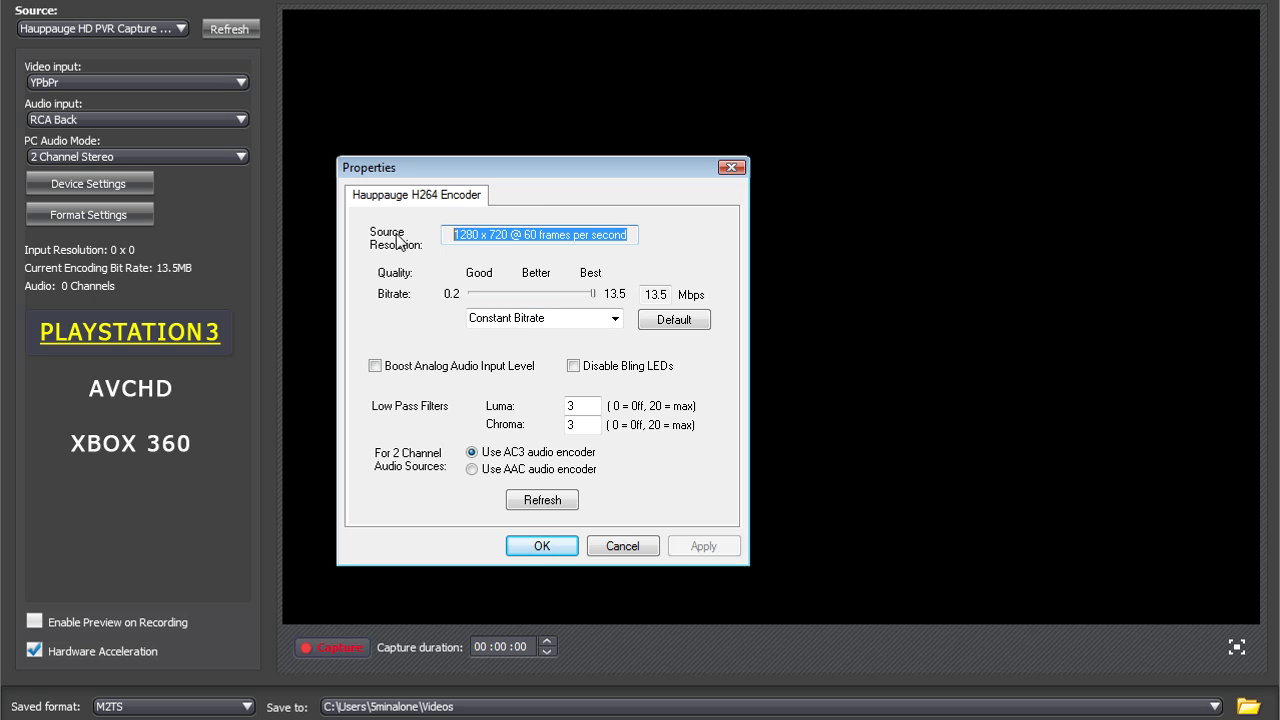
click(532, 237)
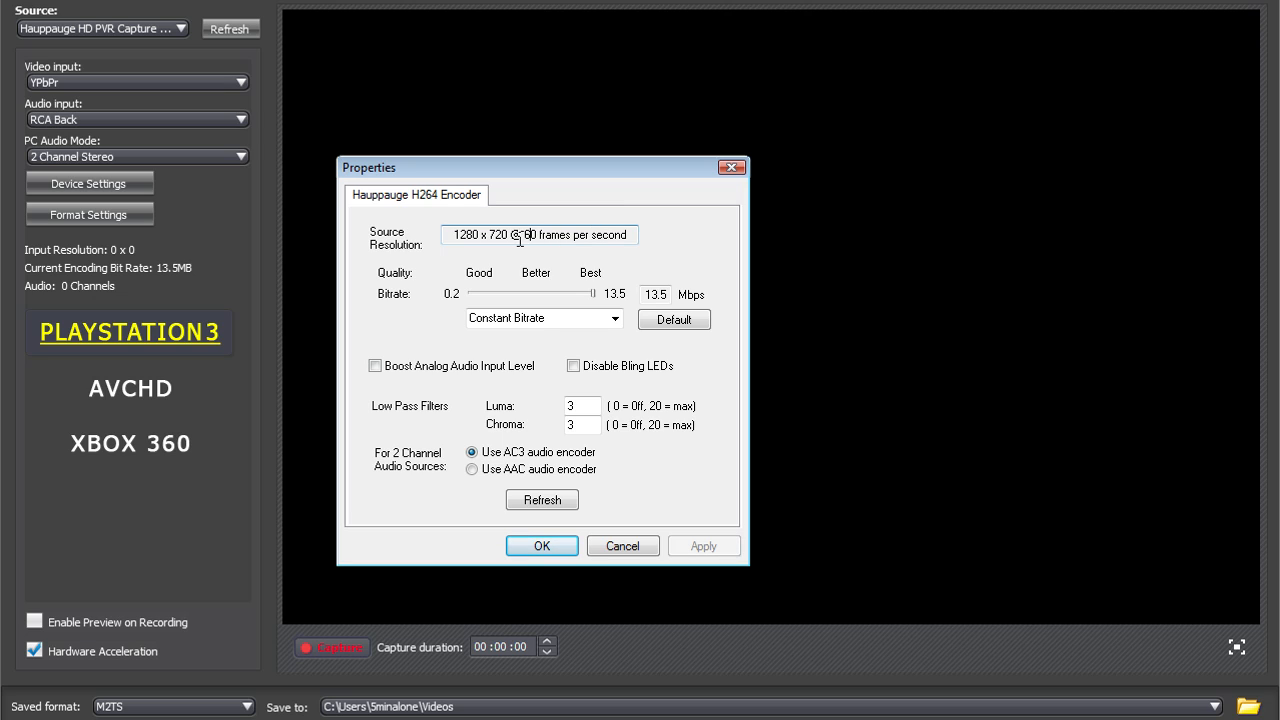
drag(540, 230, 636, 242)
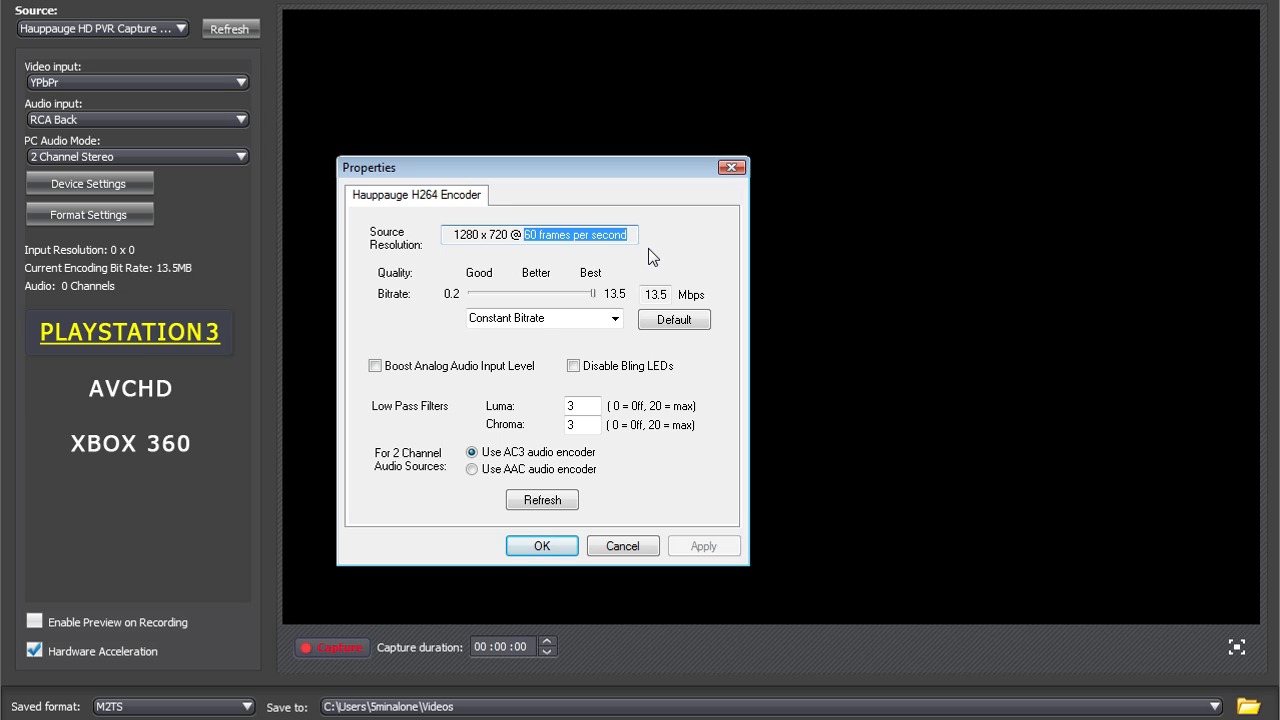
Try the default encoder bitrate, raise it back to 13.5 Mbps, and cancel the format settings
click(689, 322)
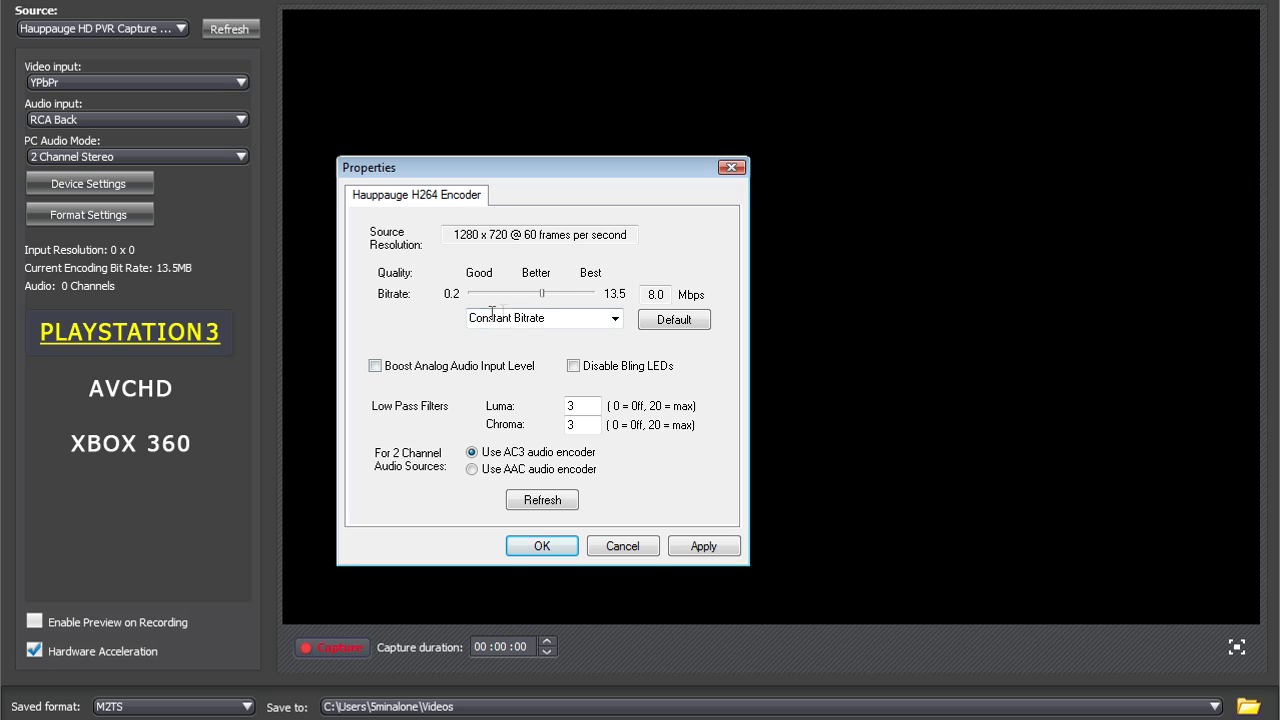
double_click(669, 294)
drag(543, 295, 594, 295)
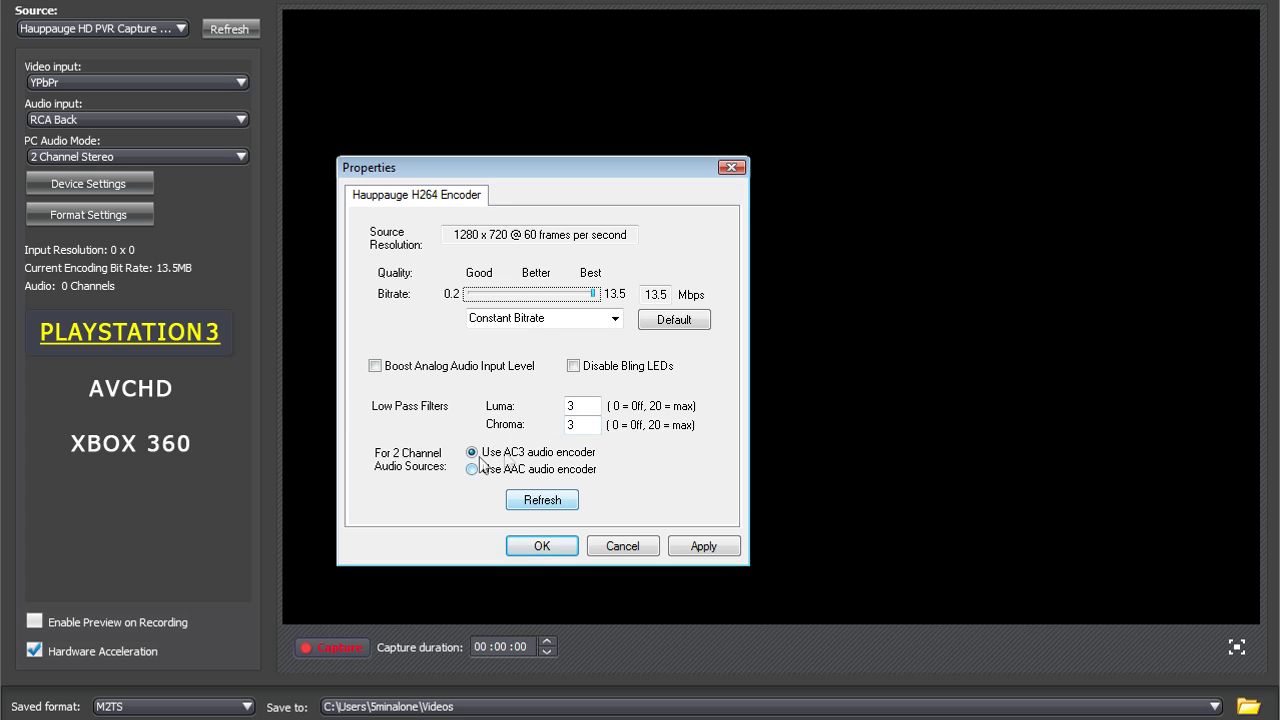
click(604, 546)
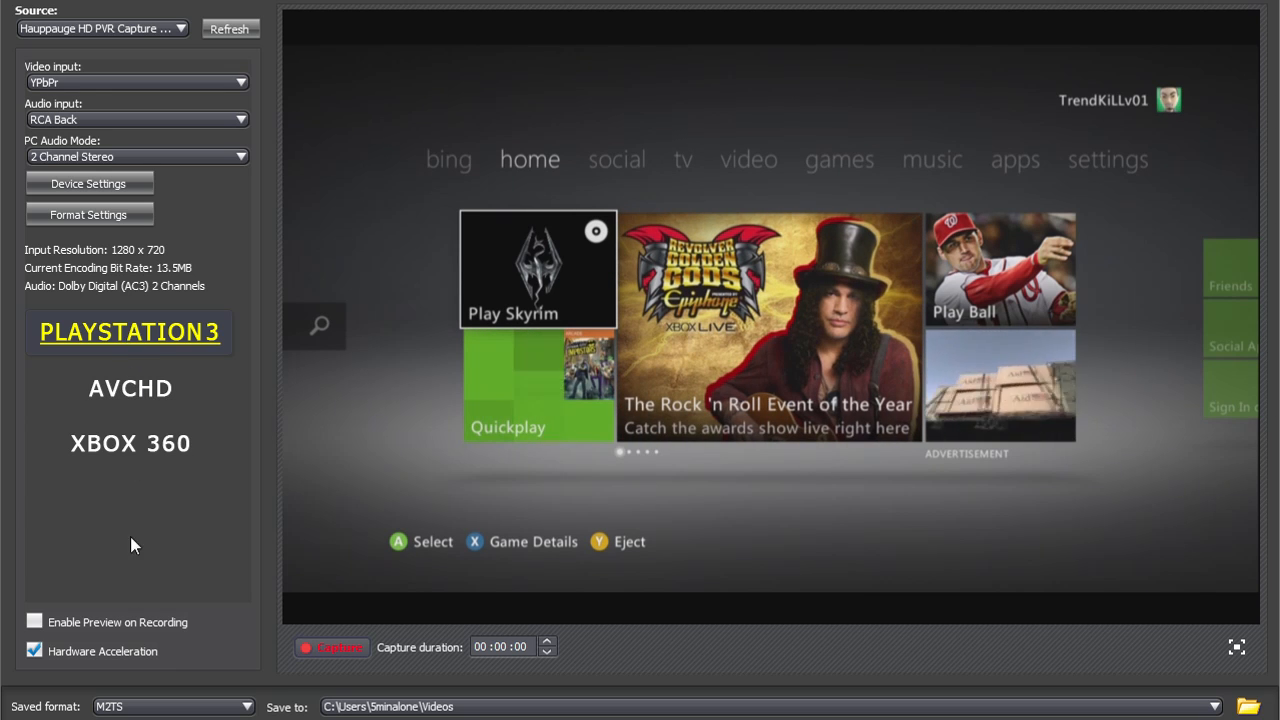
Look through the file formats available for saving the recording, without choosing a different one
click(144, 708)
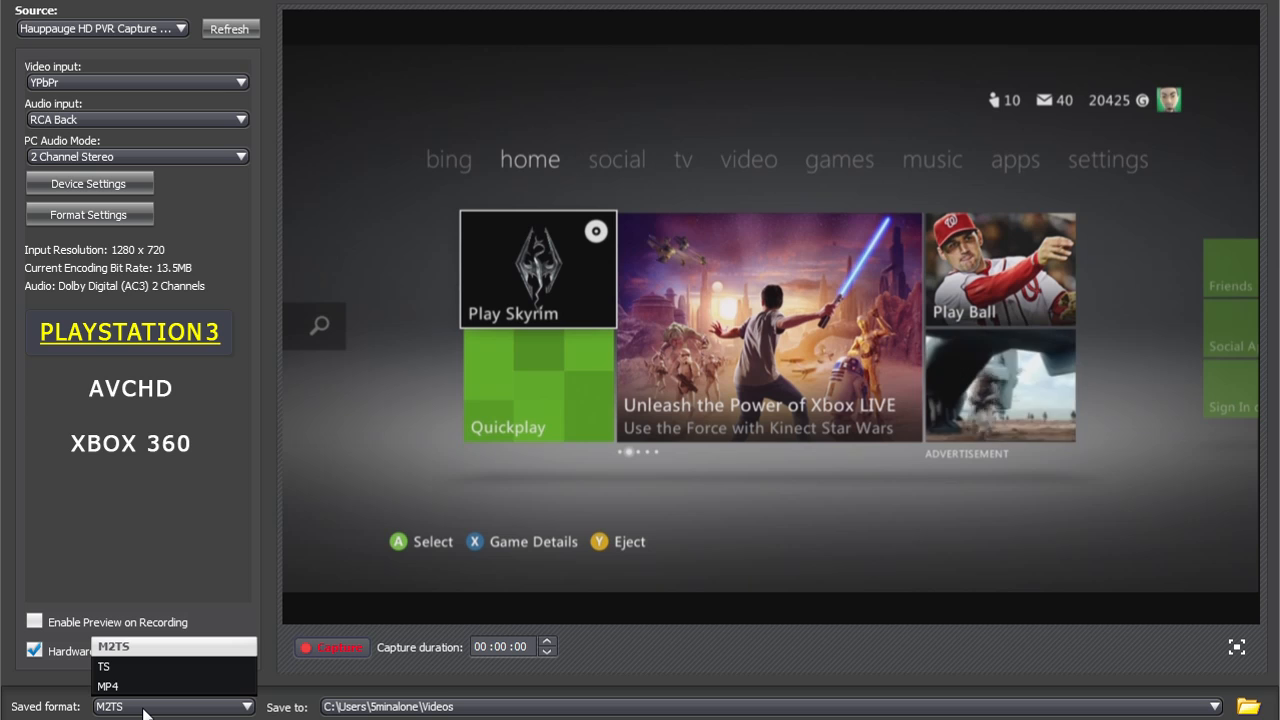
click(147, 552)
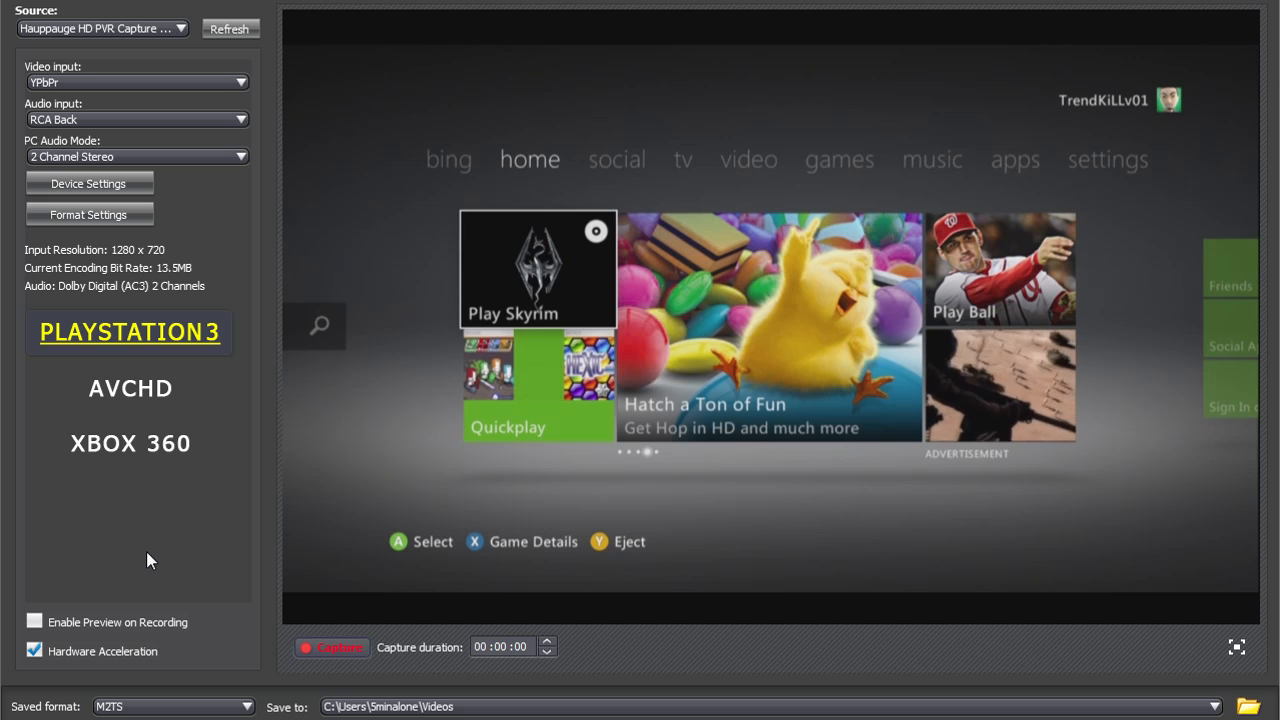
click(163, 705)
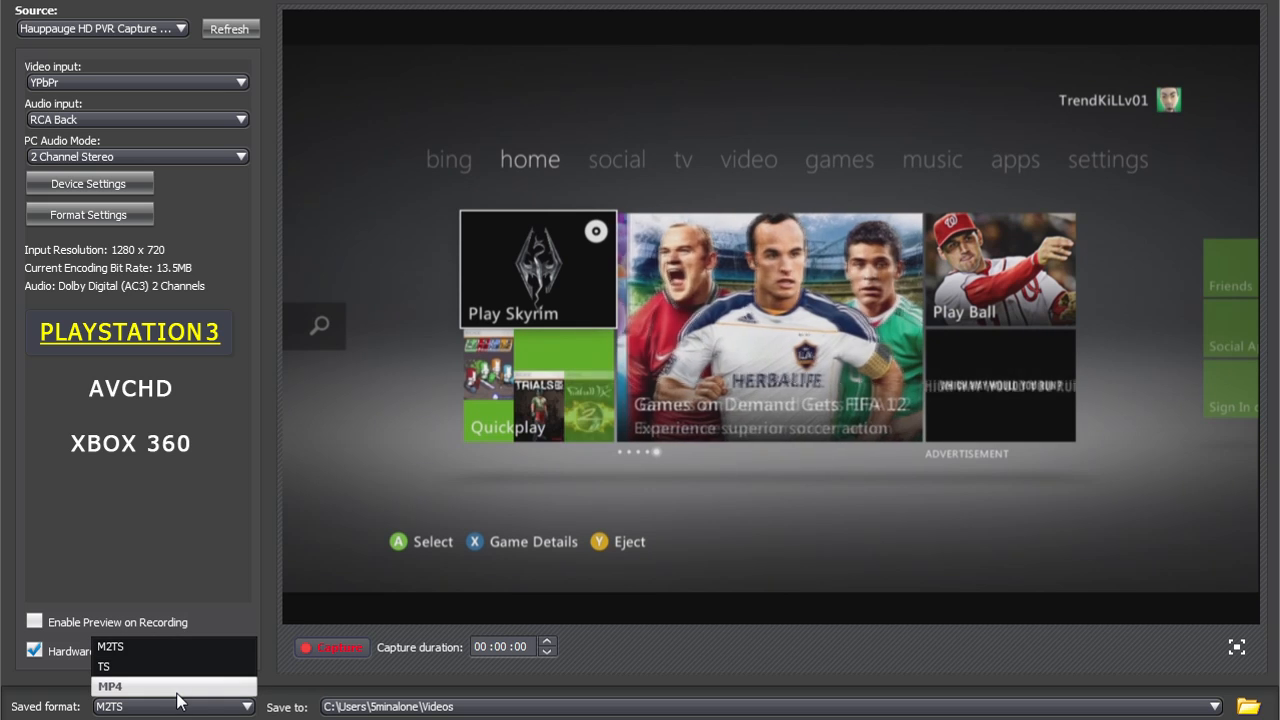
click(185, 560)
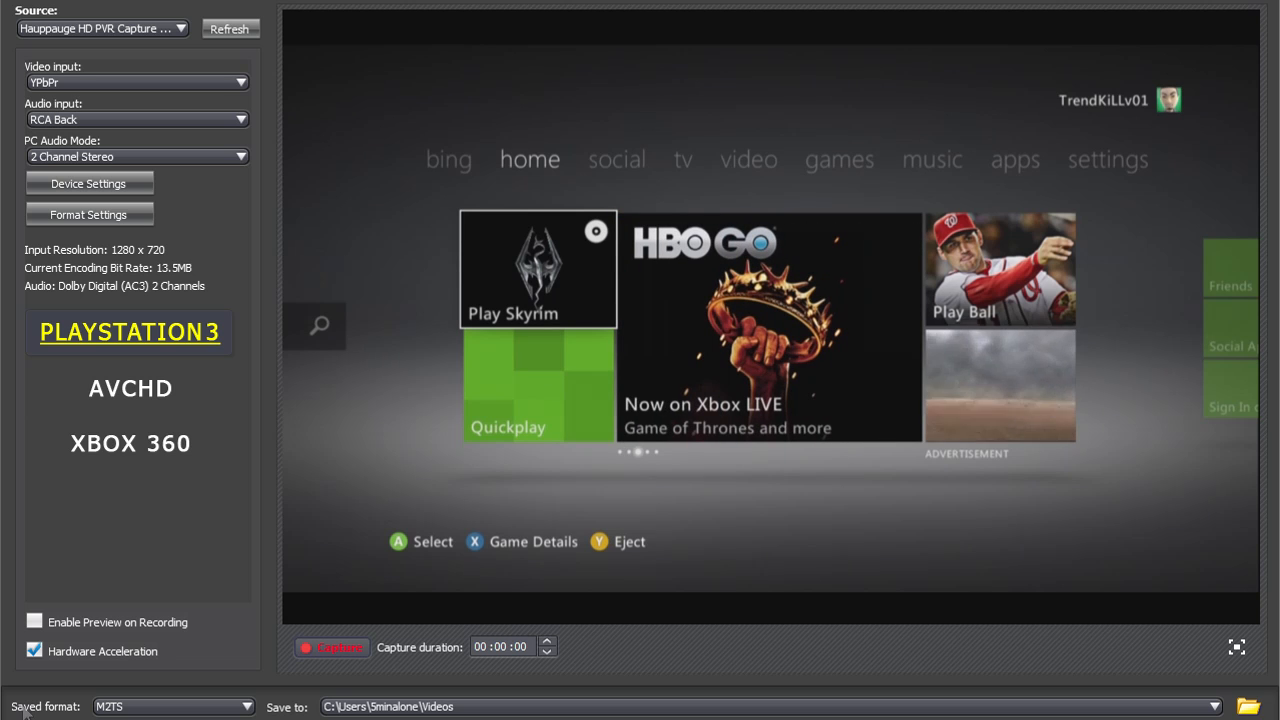
Try the Enable Preview on Recording option and switch it back off
click(36, 623)
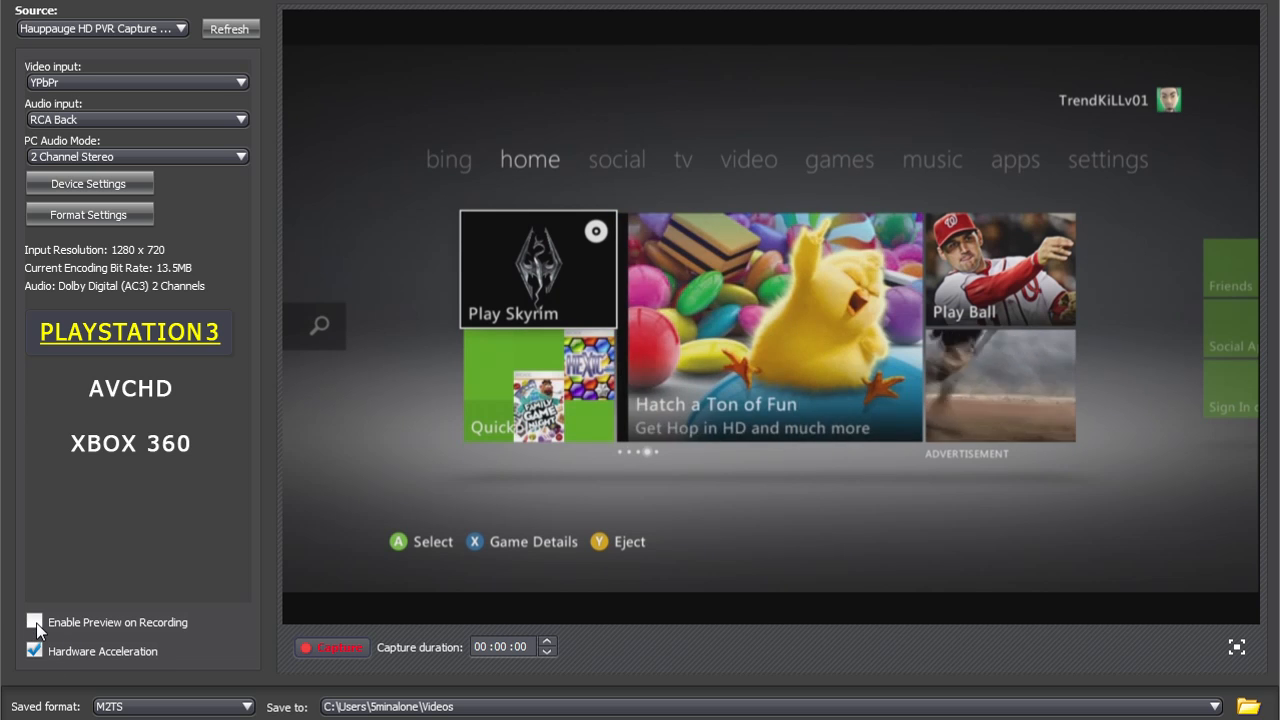
click(36, 623)
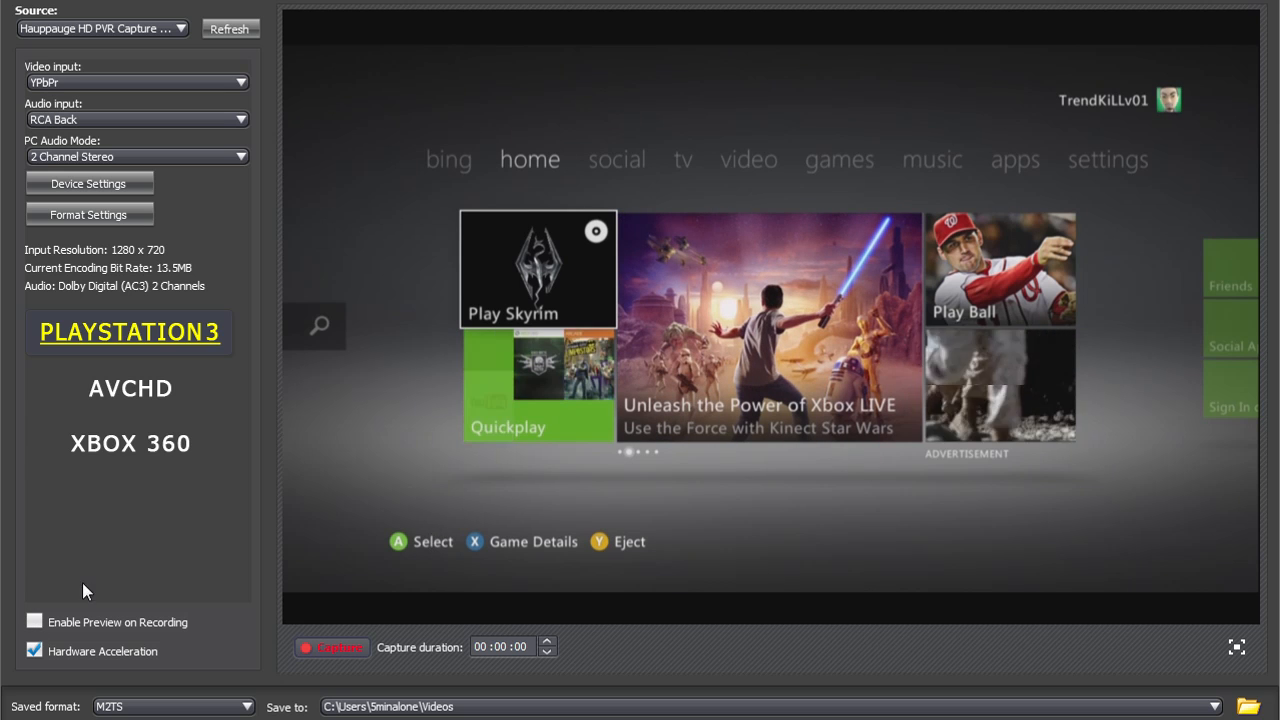
Switch Enable Preview on Recording on and off again, then check the saved format choices without changing them
click(45, 620)
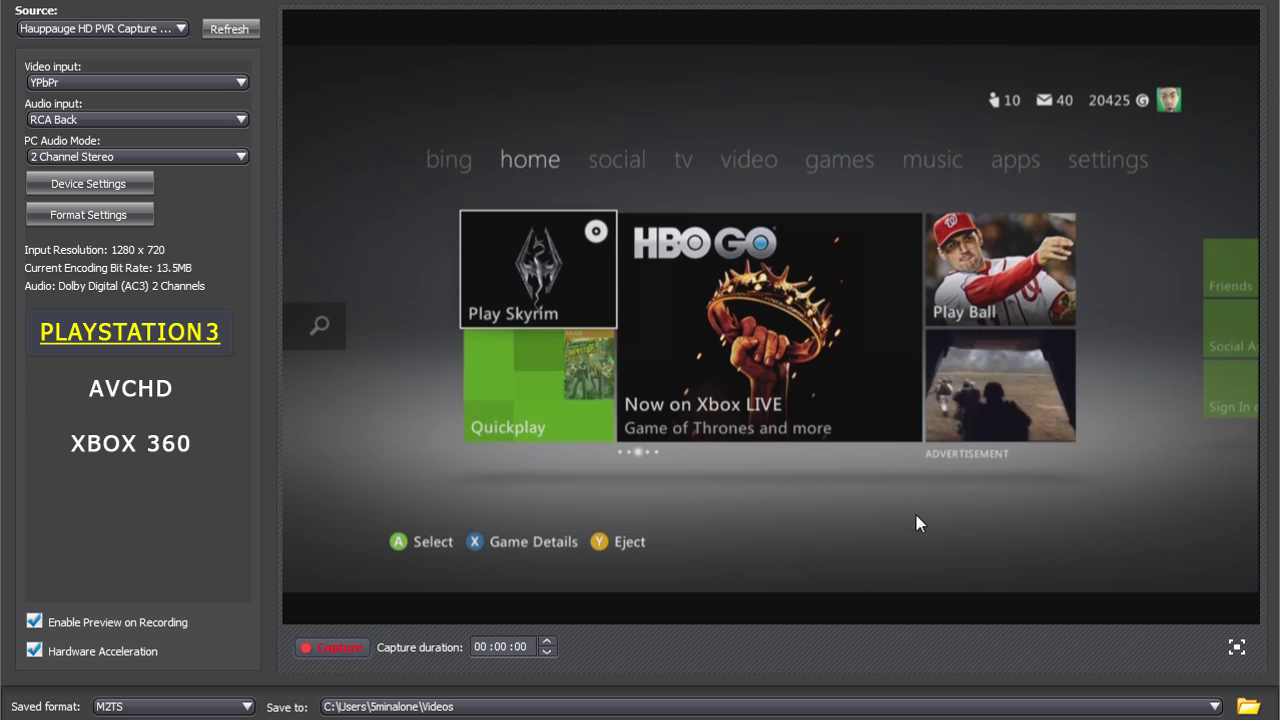
click(41, 629)
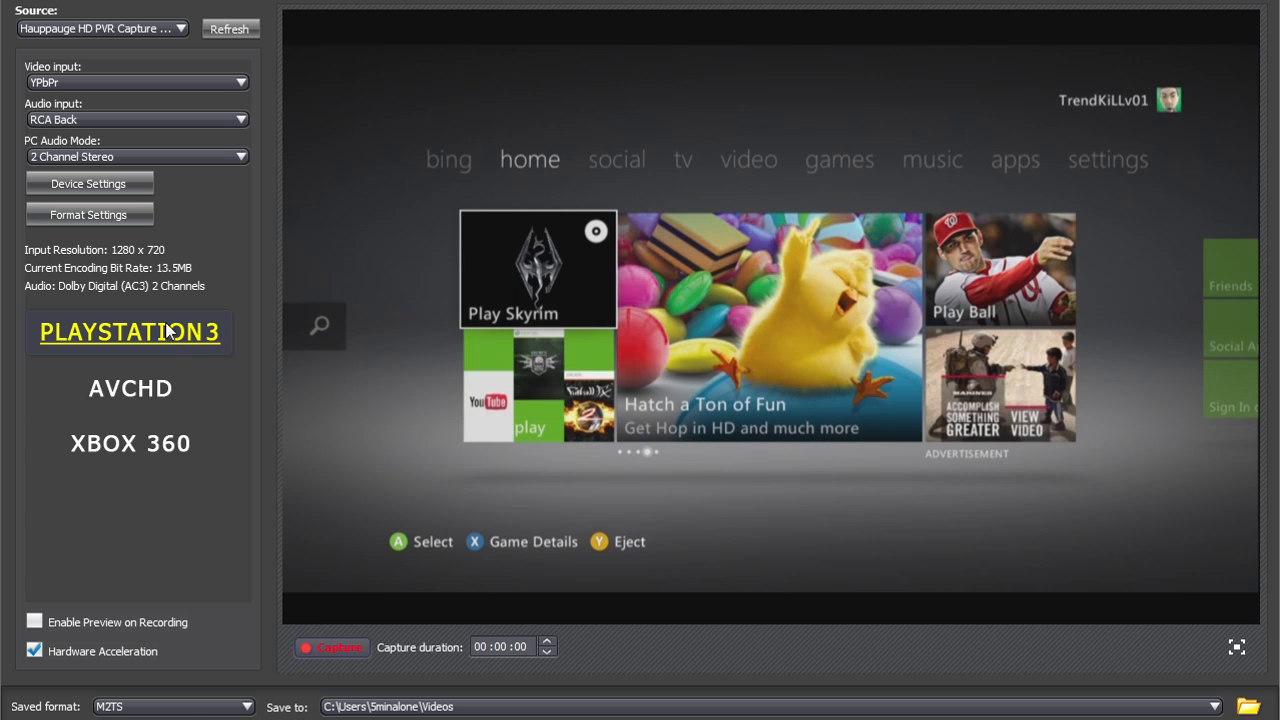
click(183, 706)
click(185, 706)
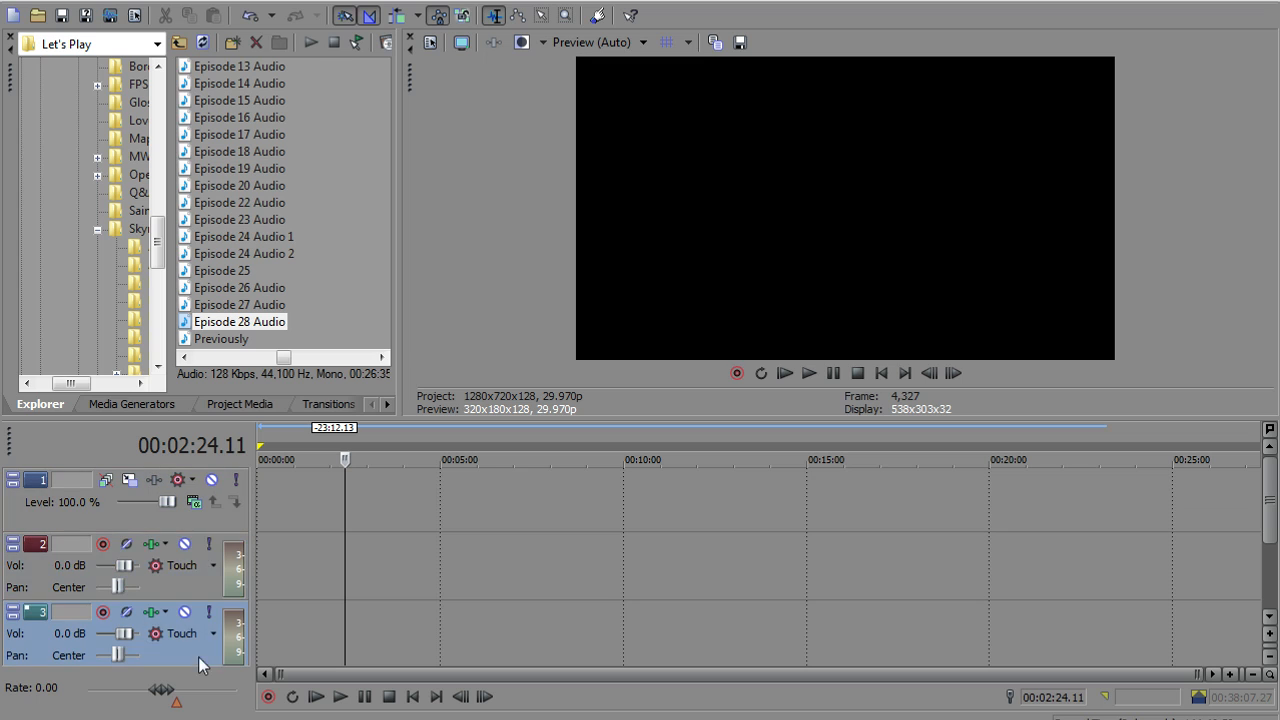
Switch to Sony Vegas Pro and place the Episode 28 Audio file at the start of audio track 3
click(146, 518)
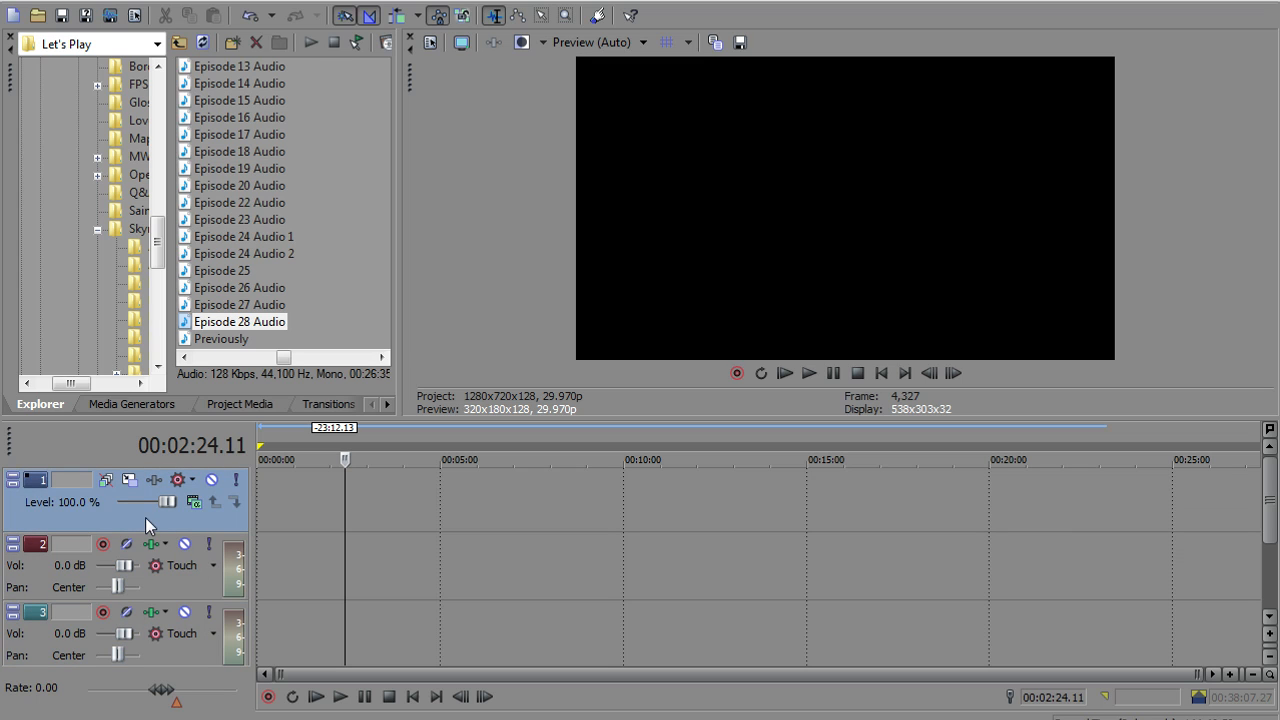
click(179, 581)
click(183, 637)
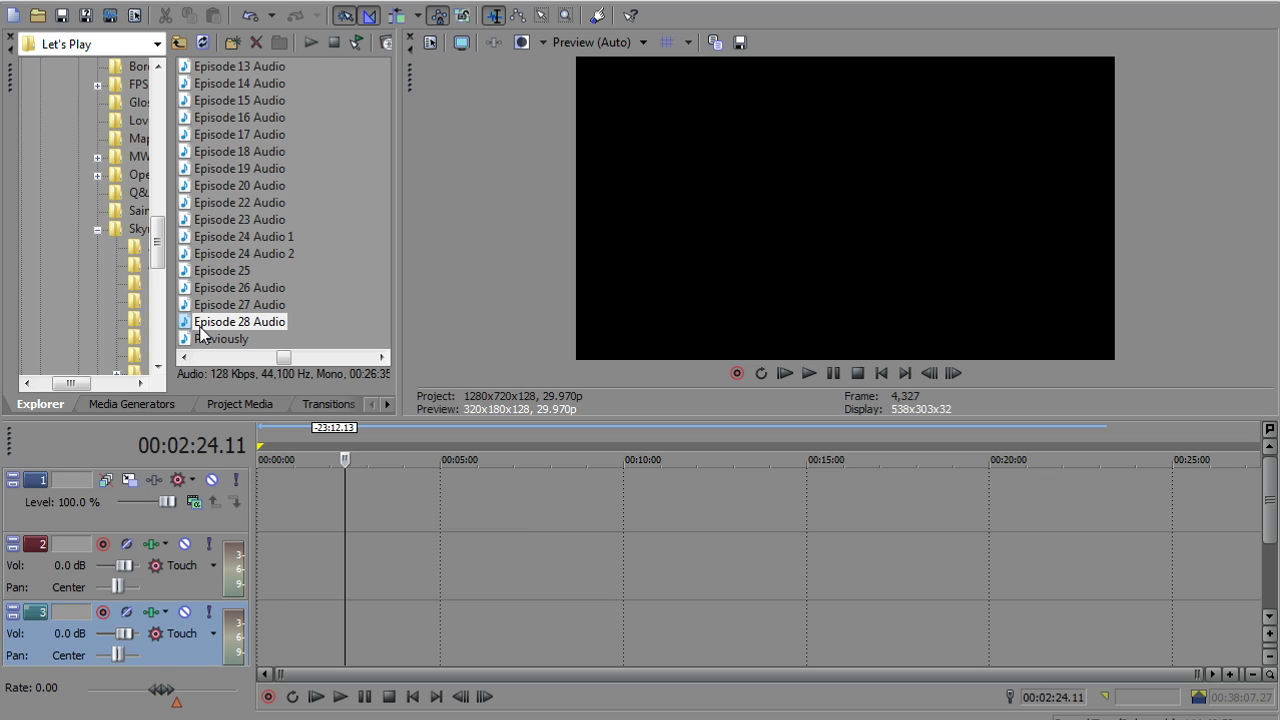
click(392, 652)
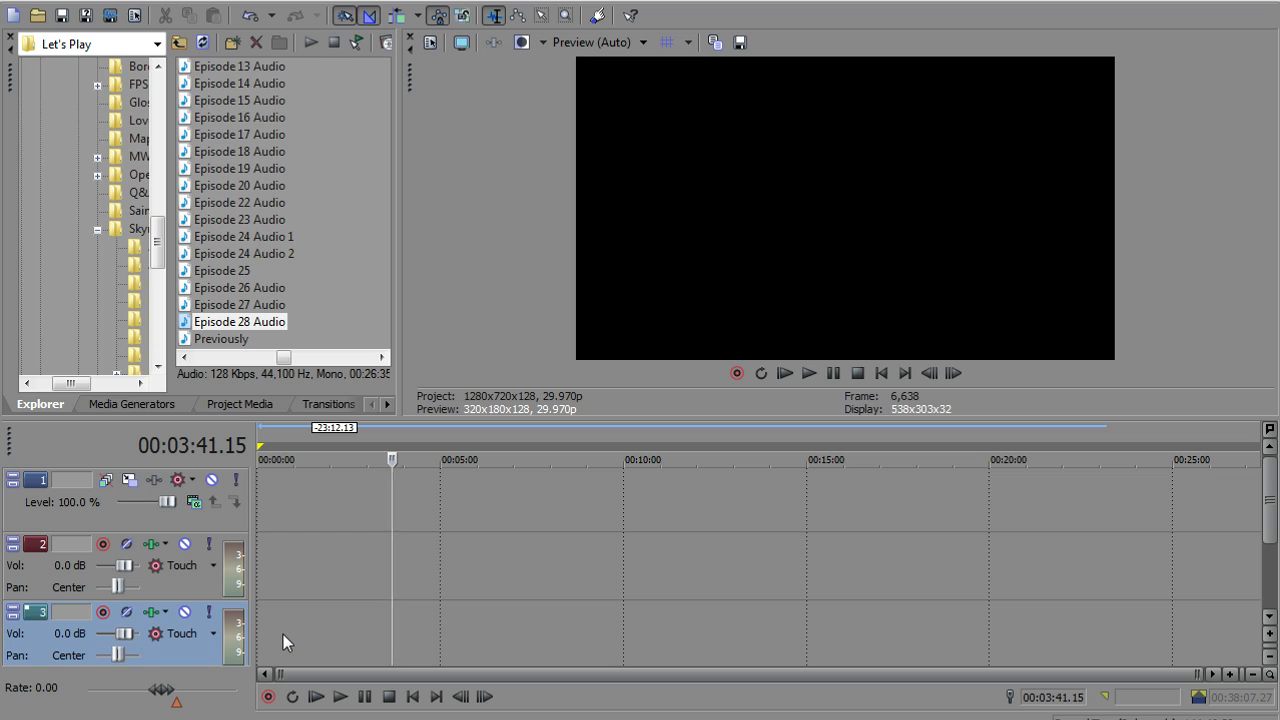
drag(223, 326, 267, 647)
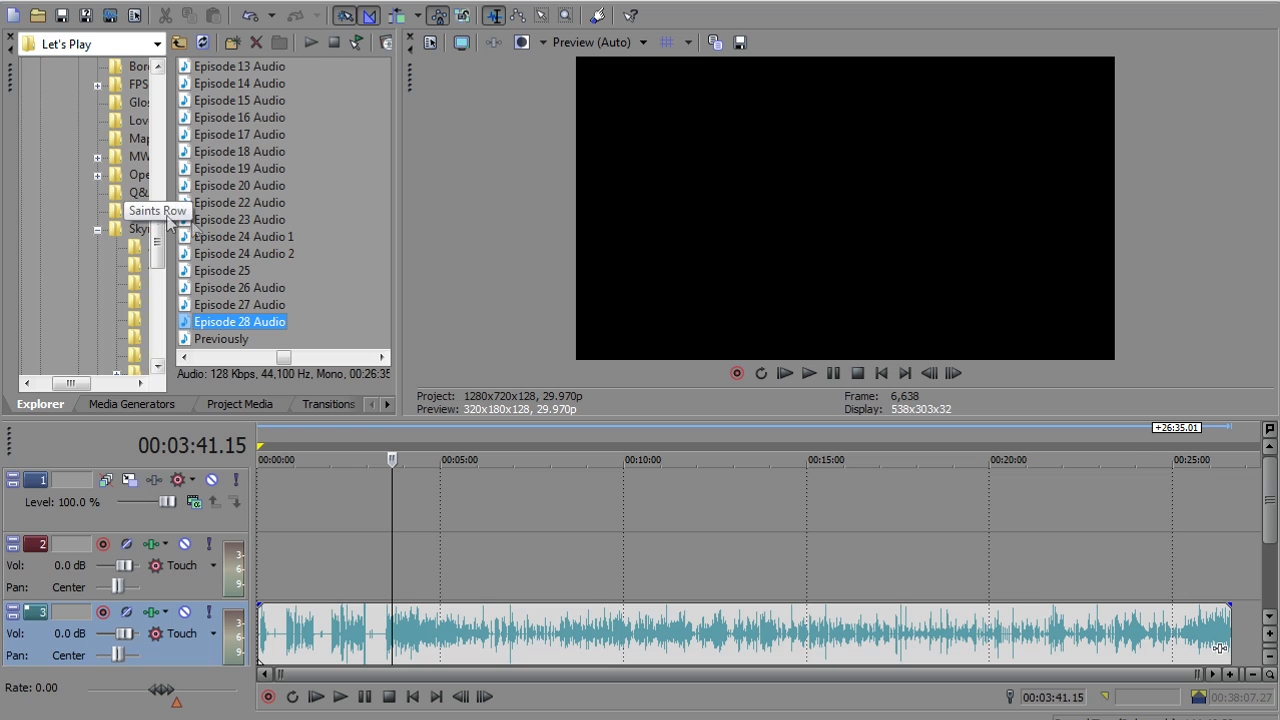
Browse up to the Videos folder and add the gameplay recording 2012_4_5_9_58_0 at the start of video track 1
click(181, 42)
click(181, 42)
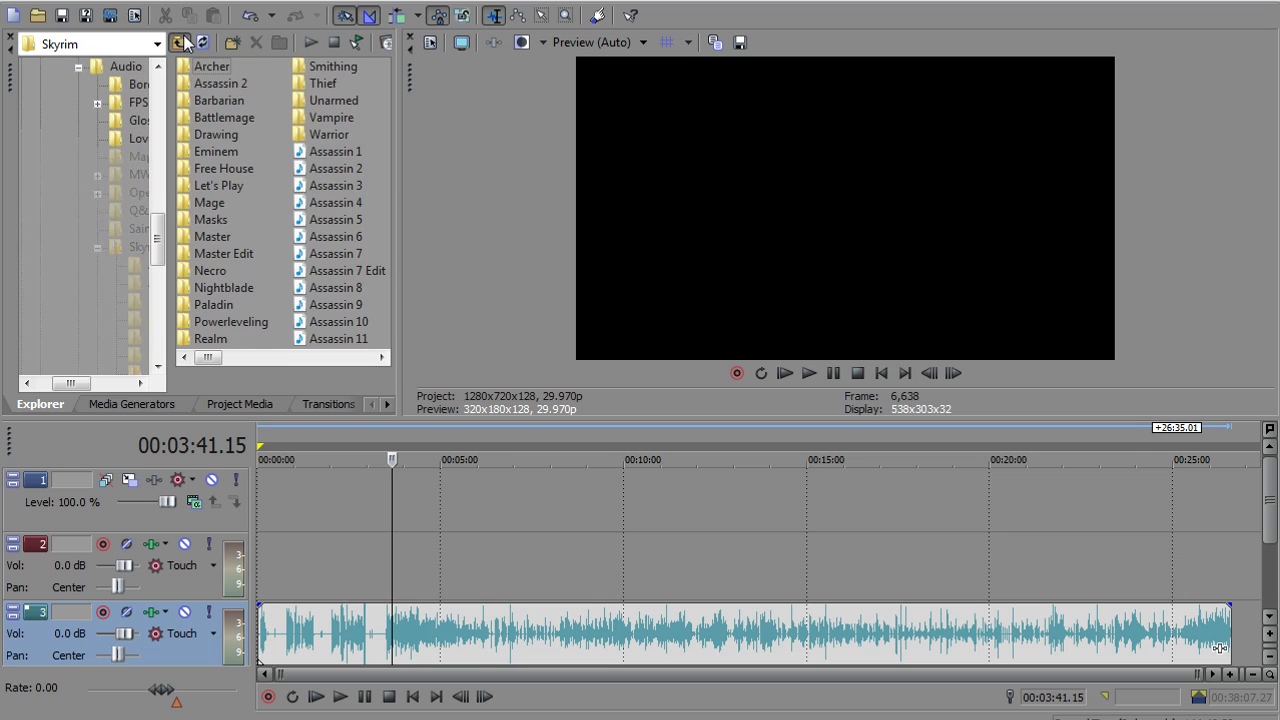
click(181, 42)
drag(234, 357, 300, 366)
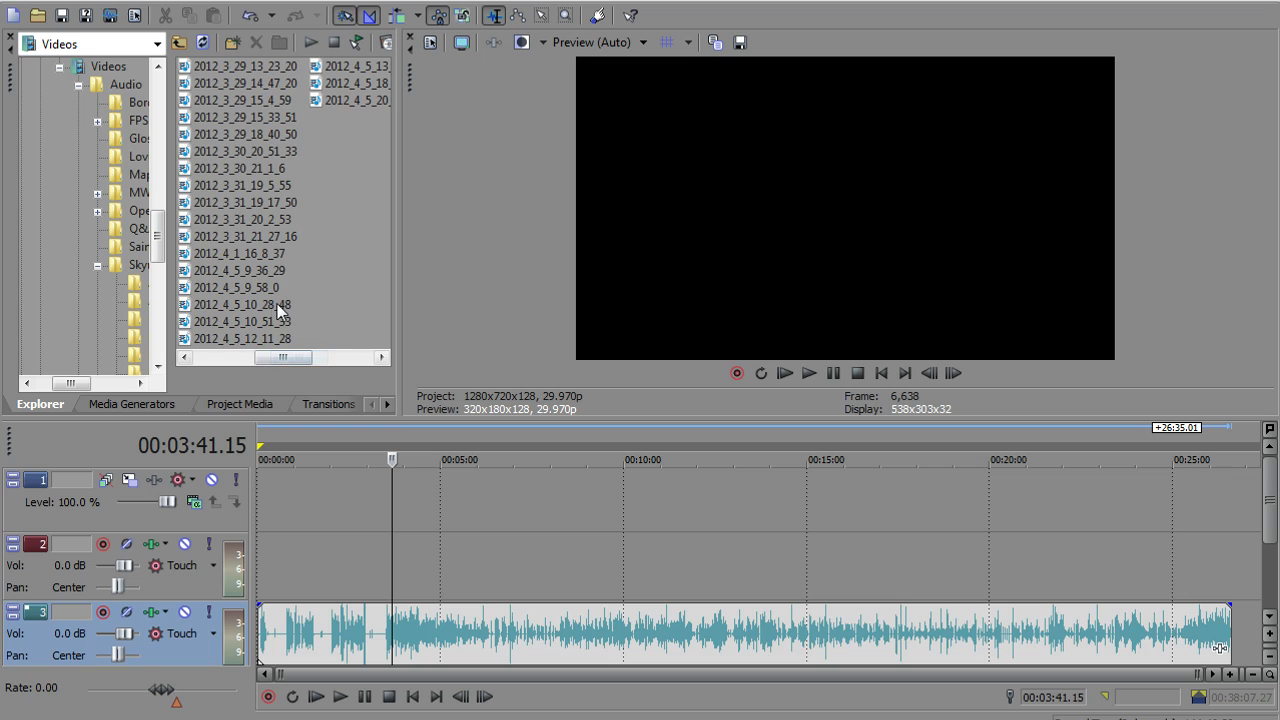
drag(242, 294, 260, 532)
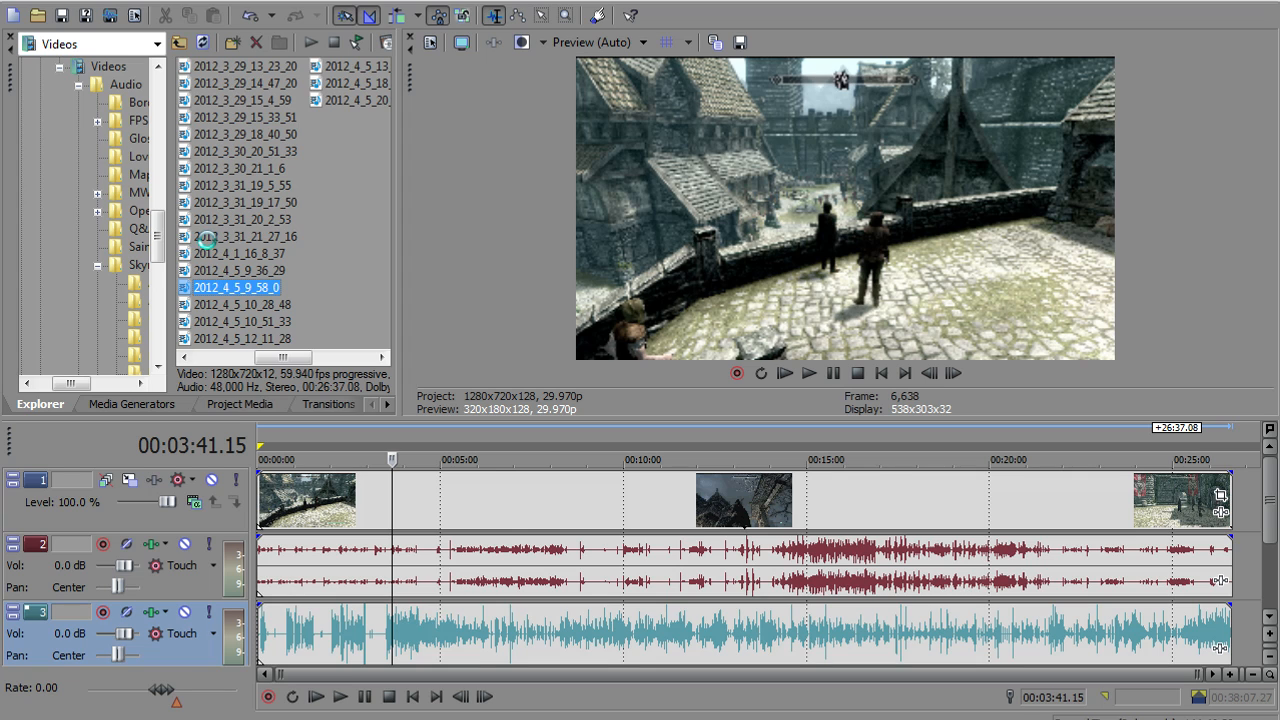
click(245, 238)
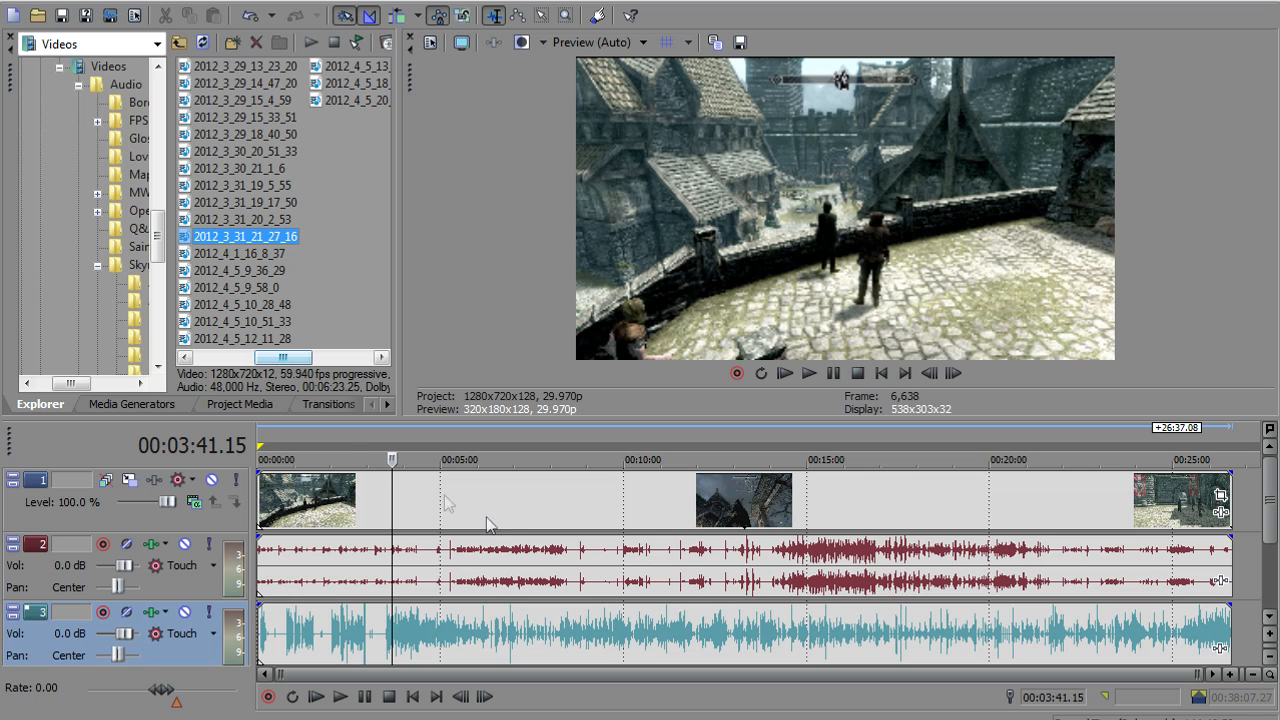
Examine the gameplay video, its game audio and the separate commentary audio on the three timeline tracks
click(456, 517)
click(484, 570)
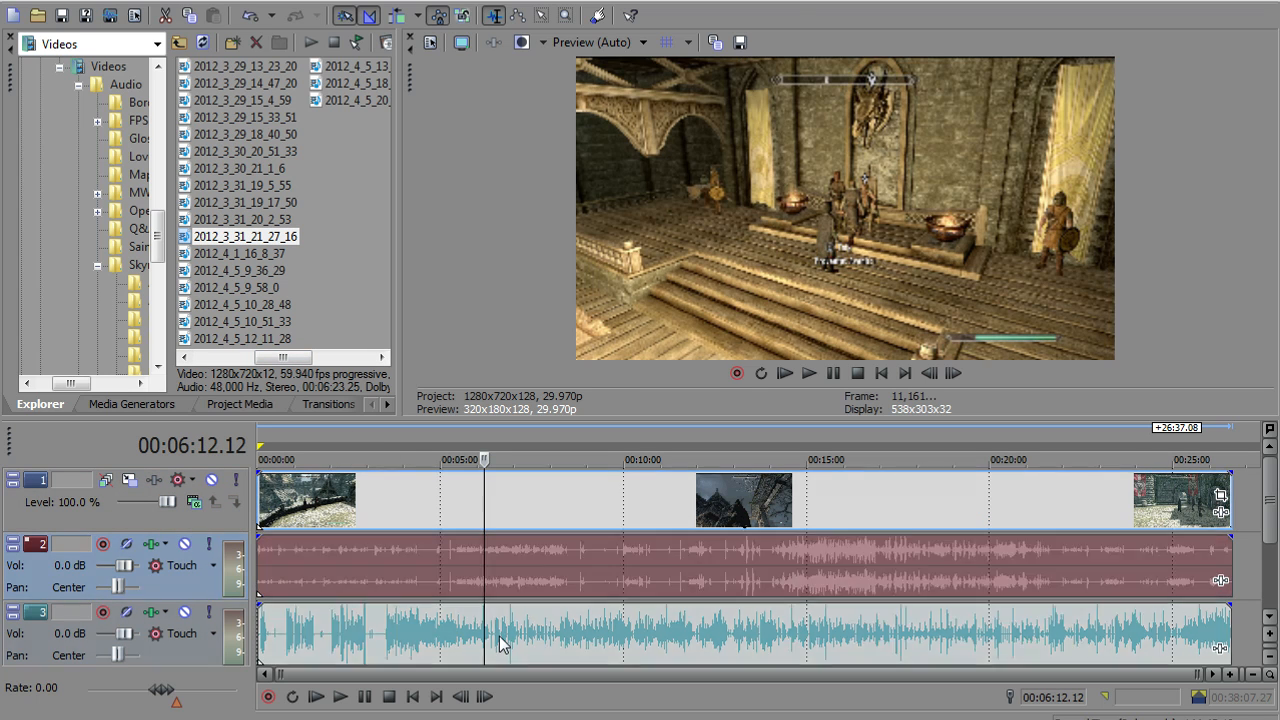
click(500, 642)
click(501, 519)
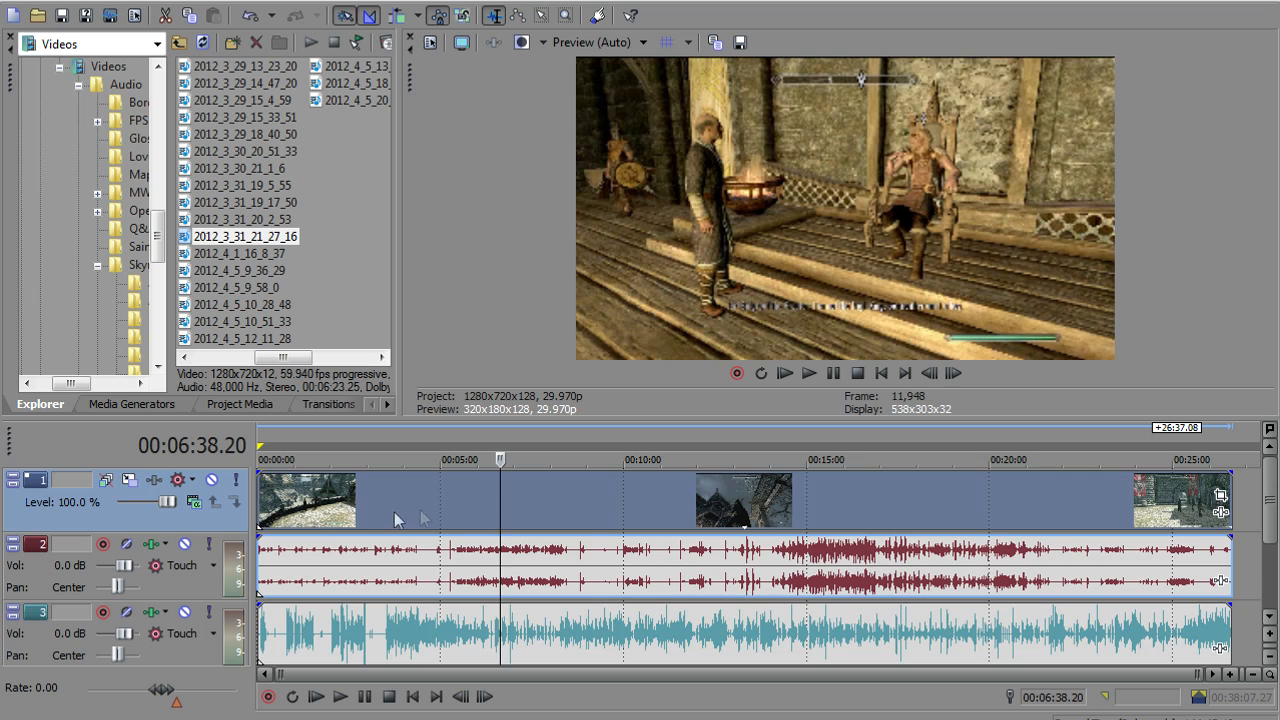
click(450, 504)
click(465, 560)
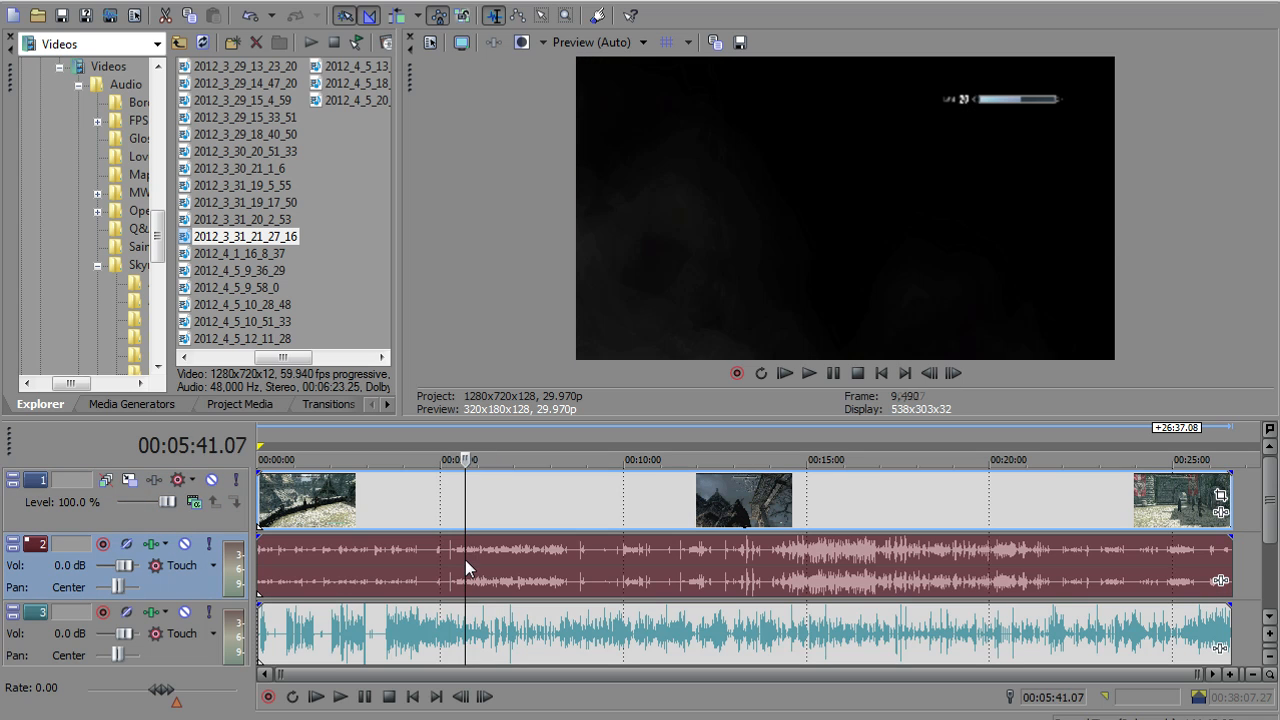
click(433, 636)
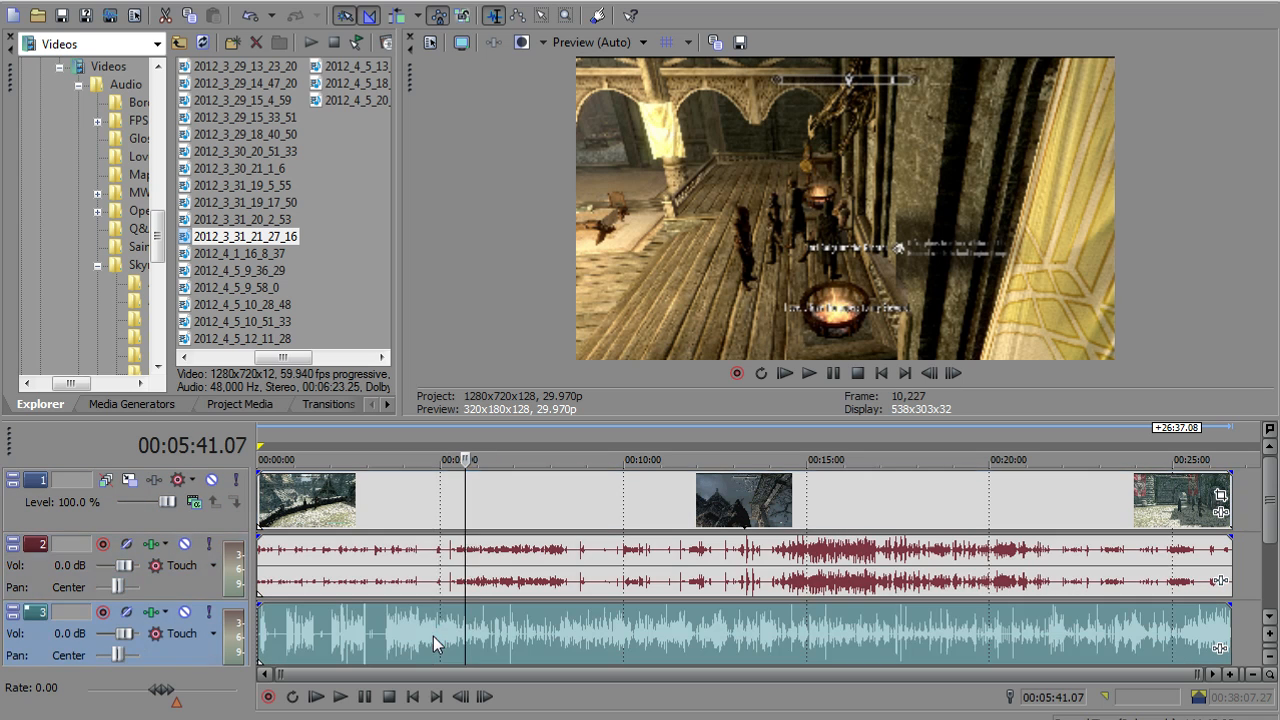
Inspect several points in the opening minutes of the commentary waveform on track 3
click(287, 646)
click(316, 639)
click(328, 635)
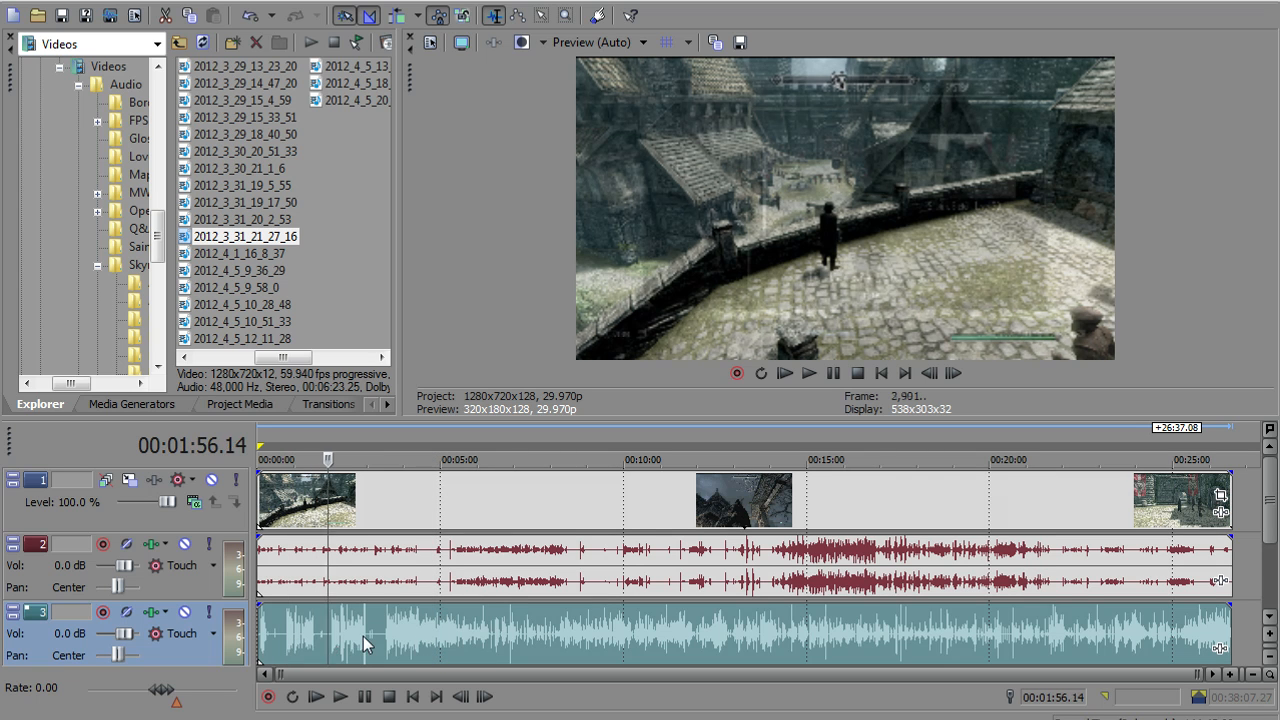
click(363, 636)
click(384, 639)
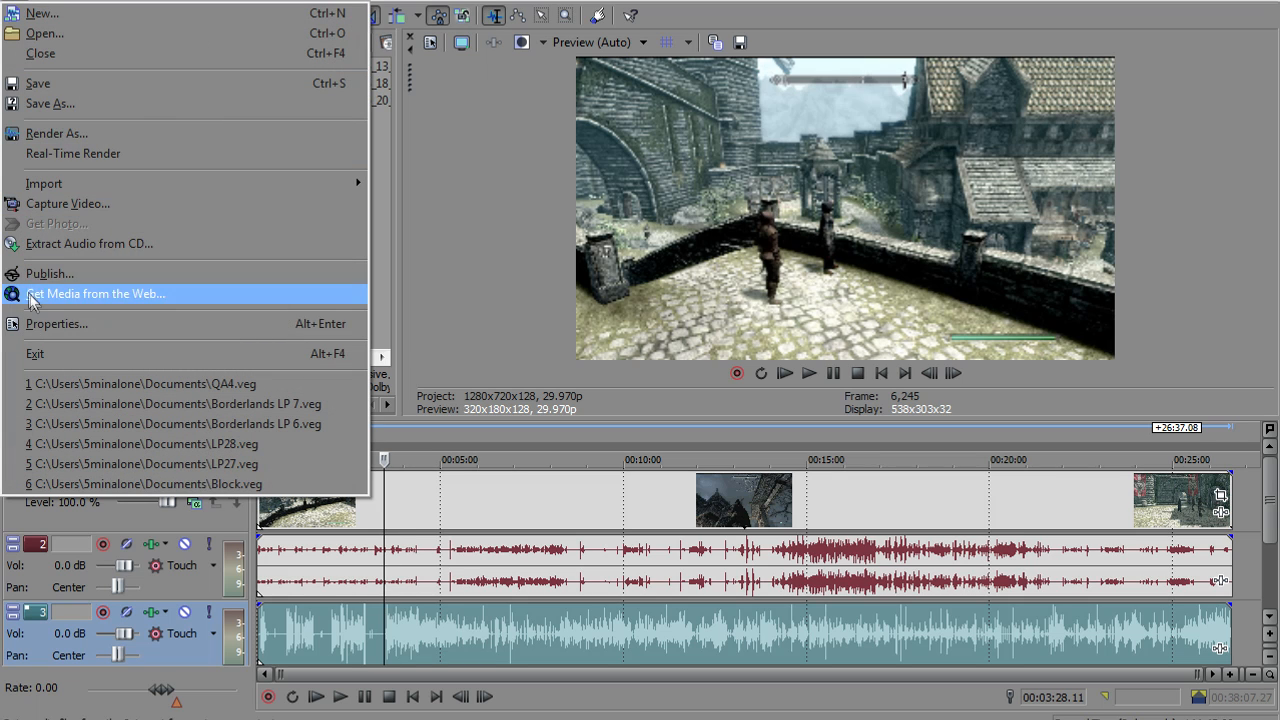
Close the Render As dialog and set the project's video template to NTSC Standard (720x486, 29.970 fps)
click(220, 134)
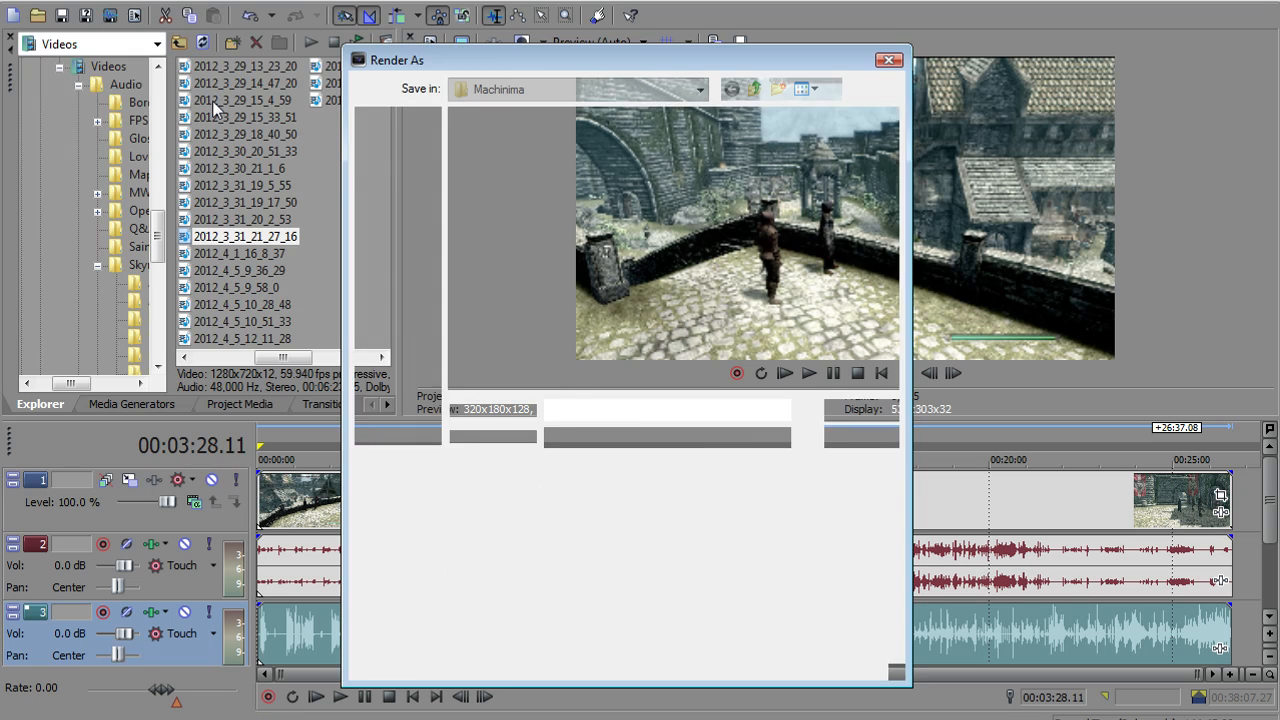
click(860, 437)
click(14, 2)
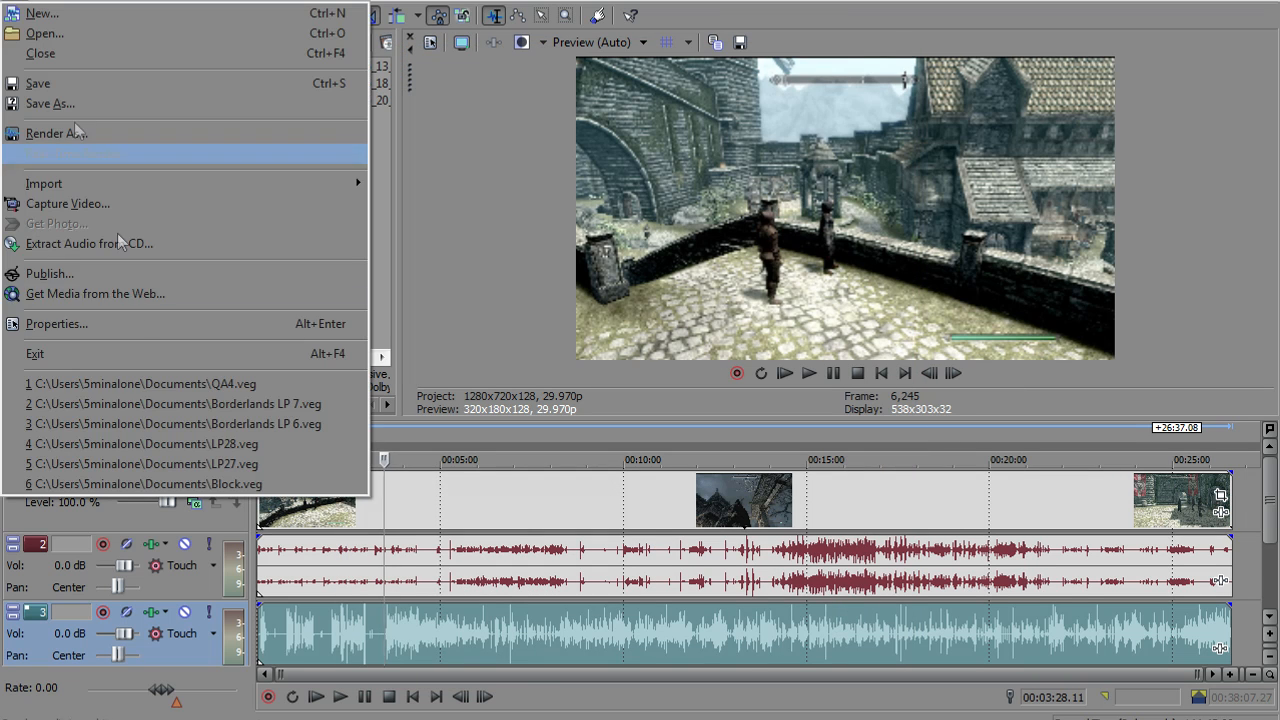
click(153, 322)
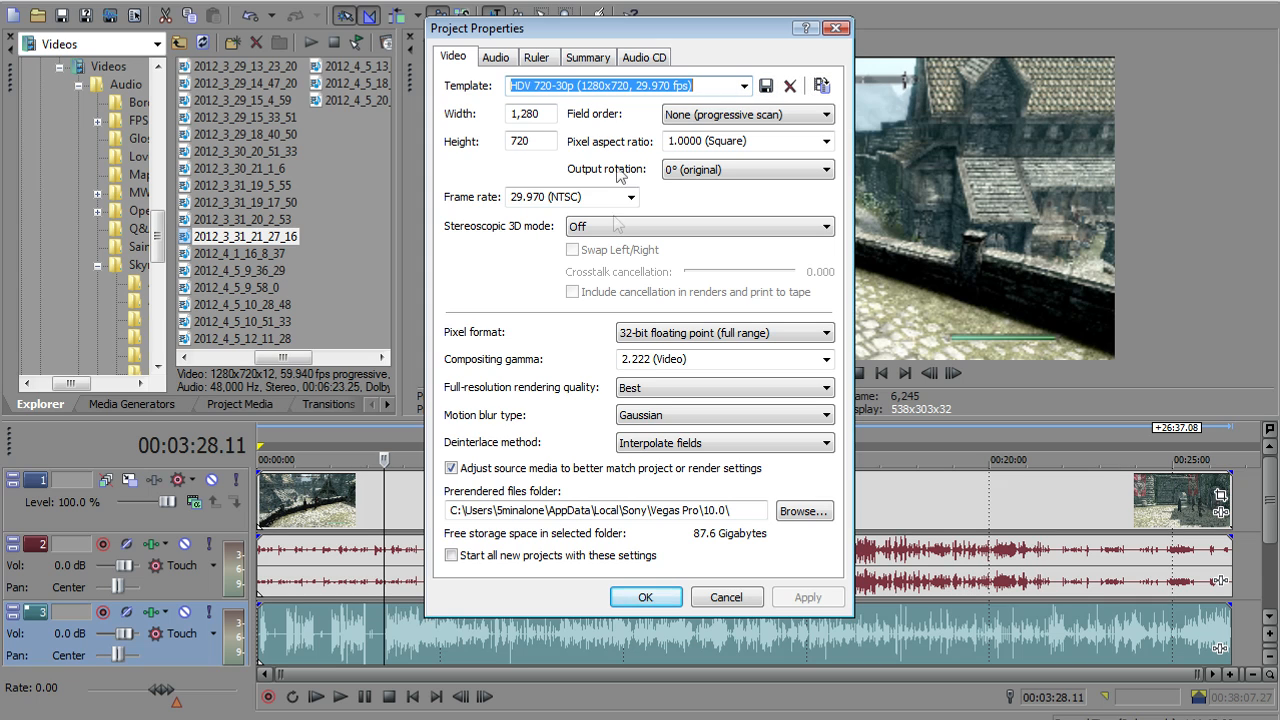
click(744, 85)
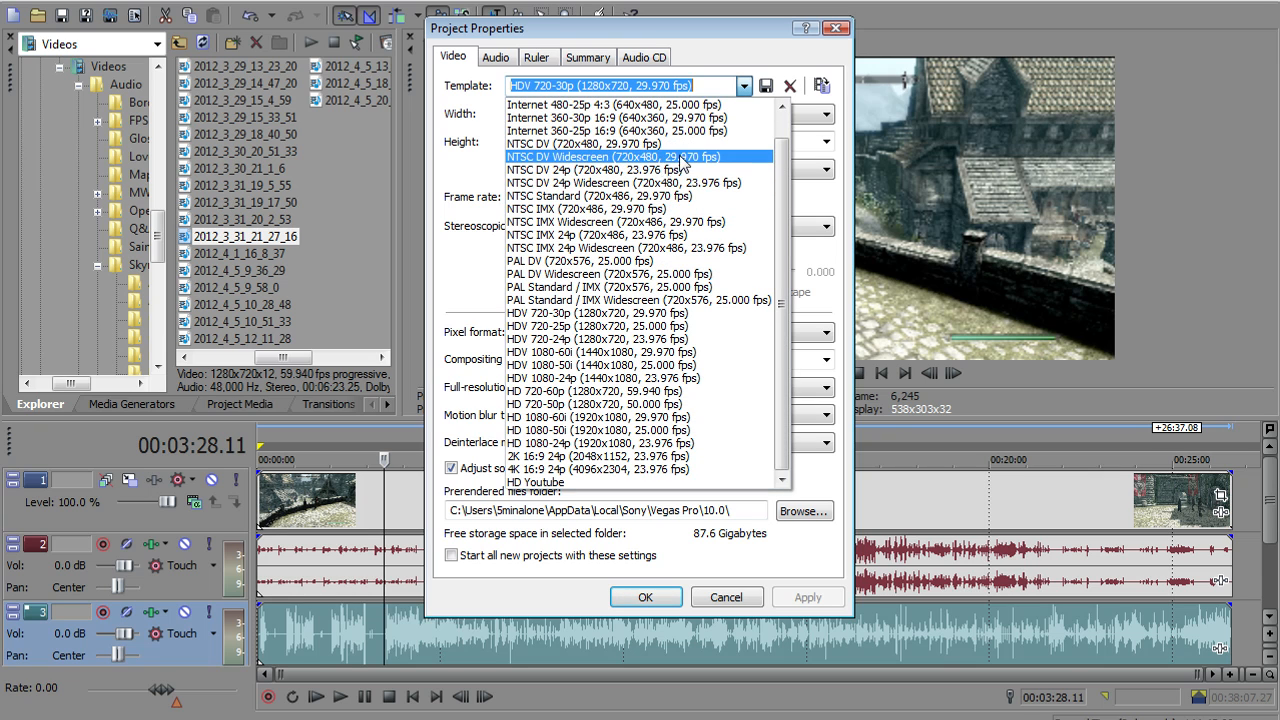
click(568, 196)
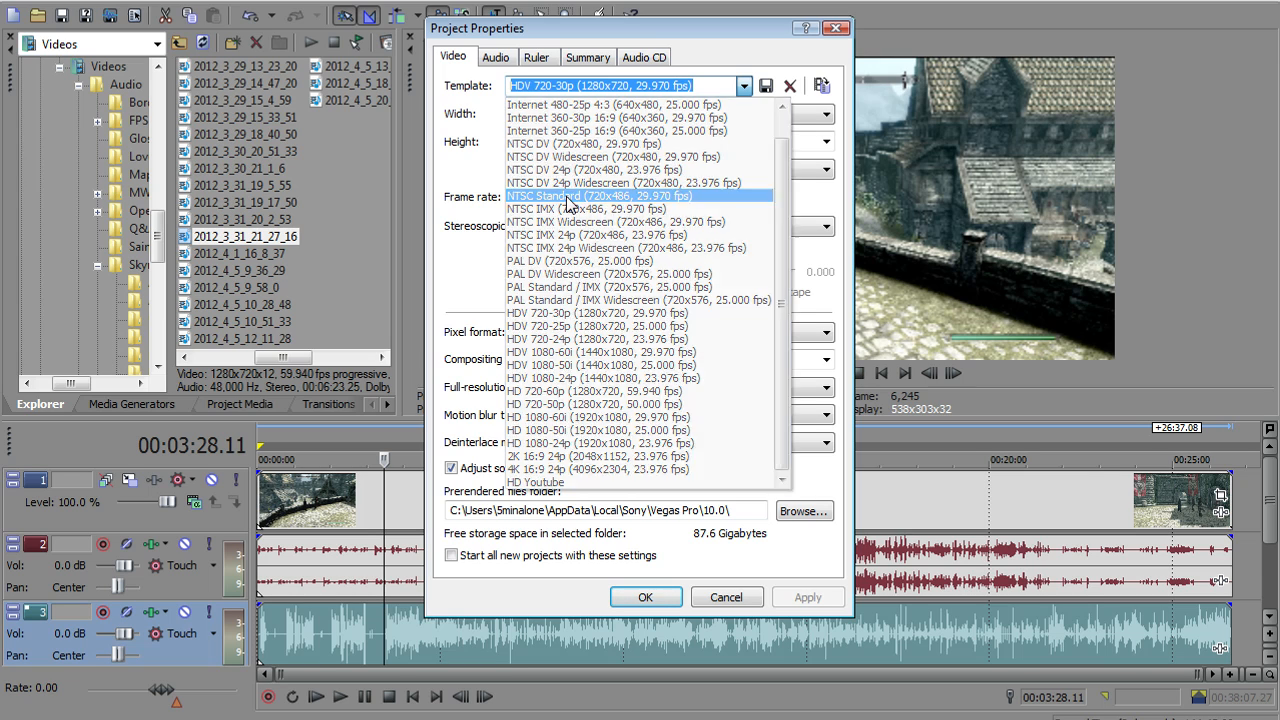
Set the project's pixel format to 8-bit, full-resolution rendering quality to Good and deinterlace method to Blend fields
click(708, 333)
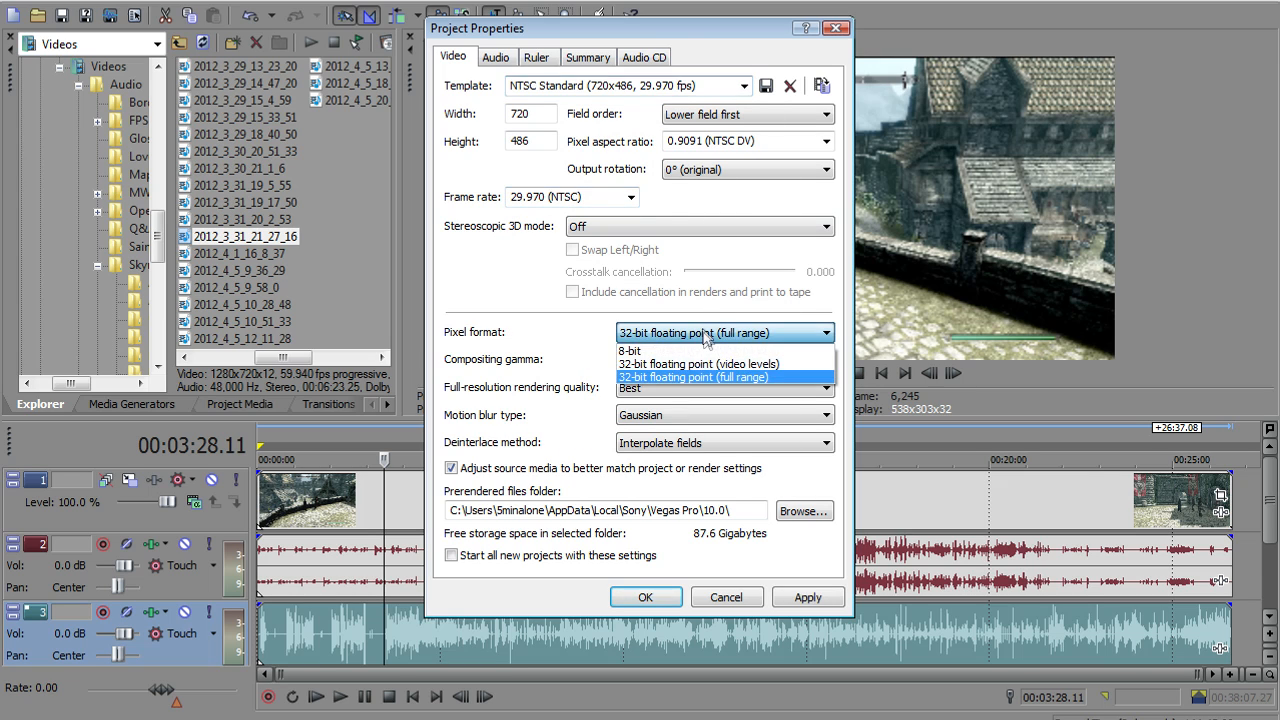
click(690, 351)
click(690, 388)
click(681, 428)
click(681, 443)
click(655, 465)
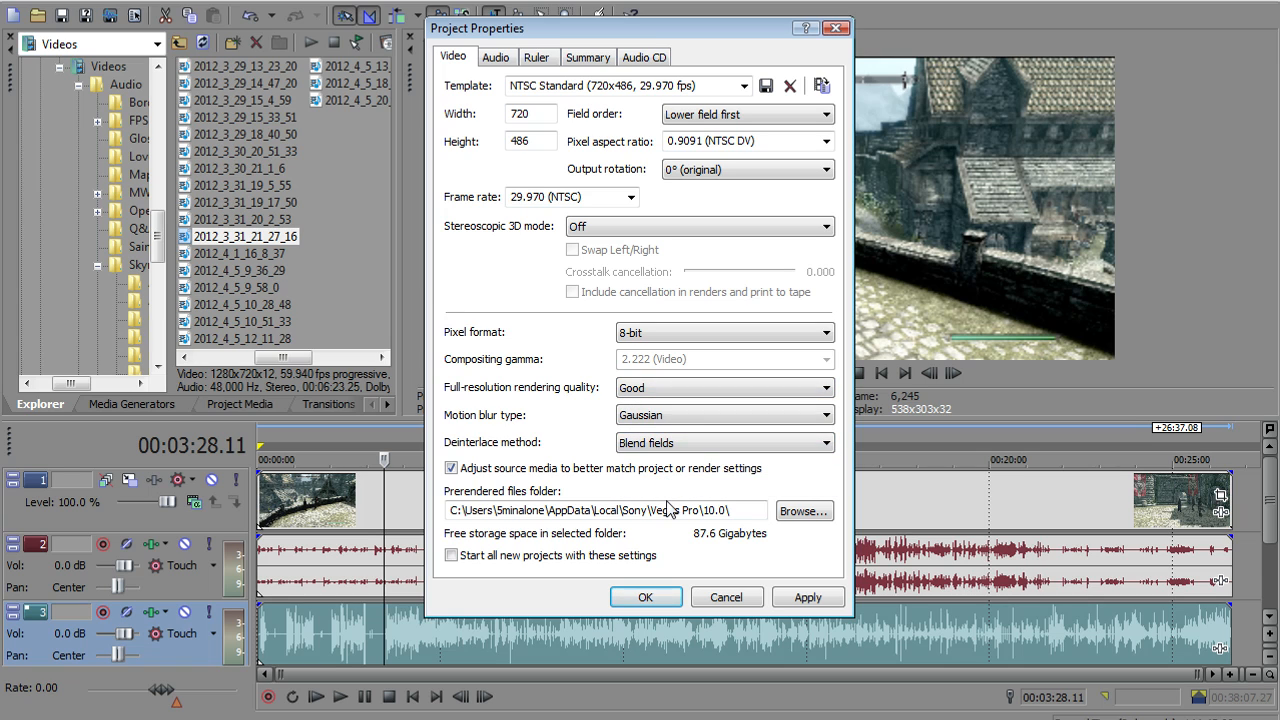
Set the pixel aspect ratio to 1.0000 (Square) and the frame height to 480, and apply the project properties
click(826, 141)
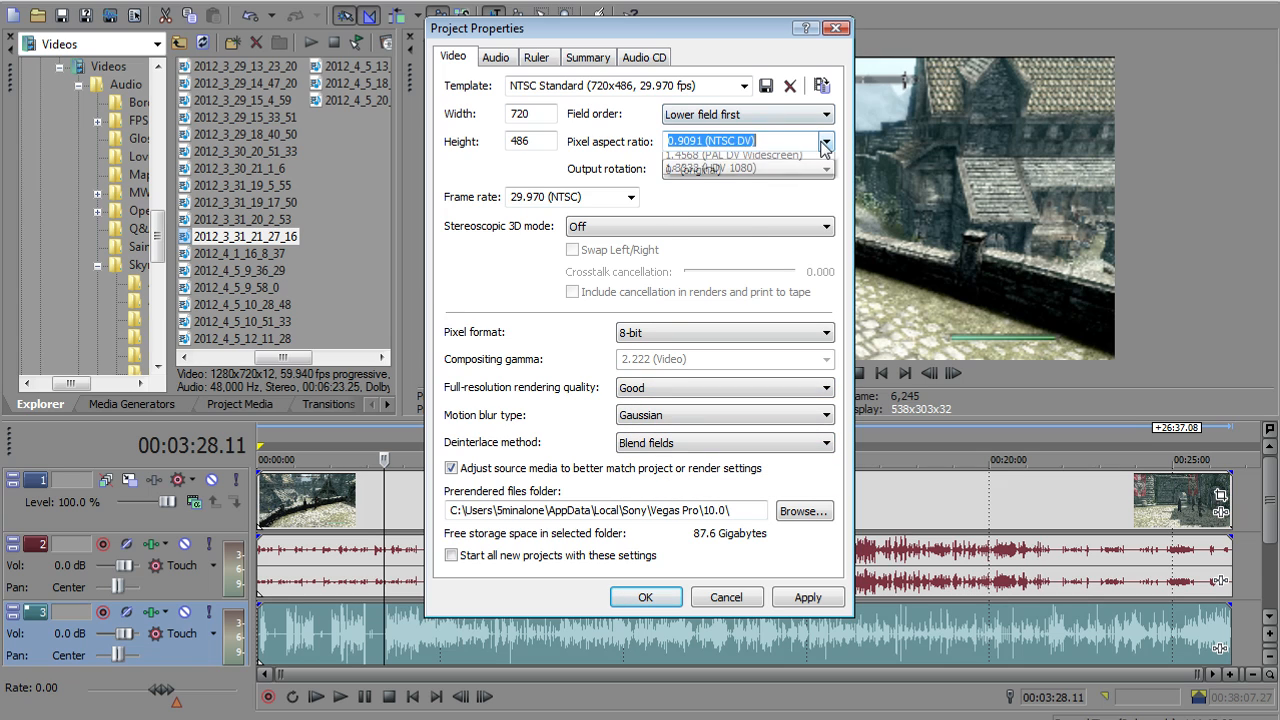
click(708, 160)
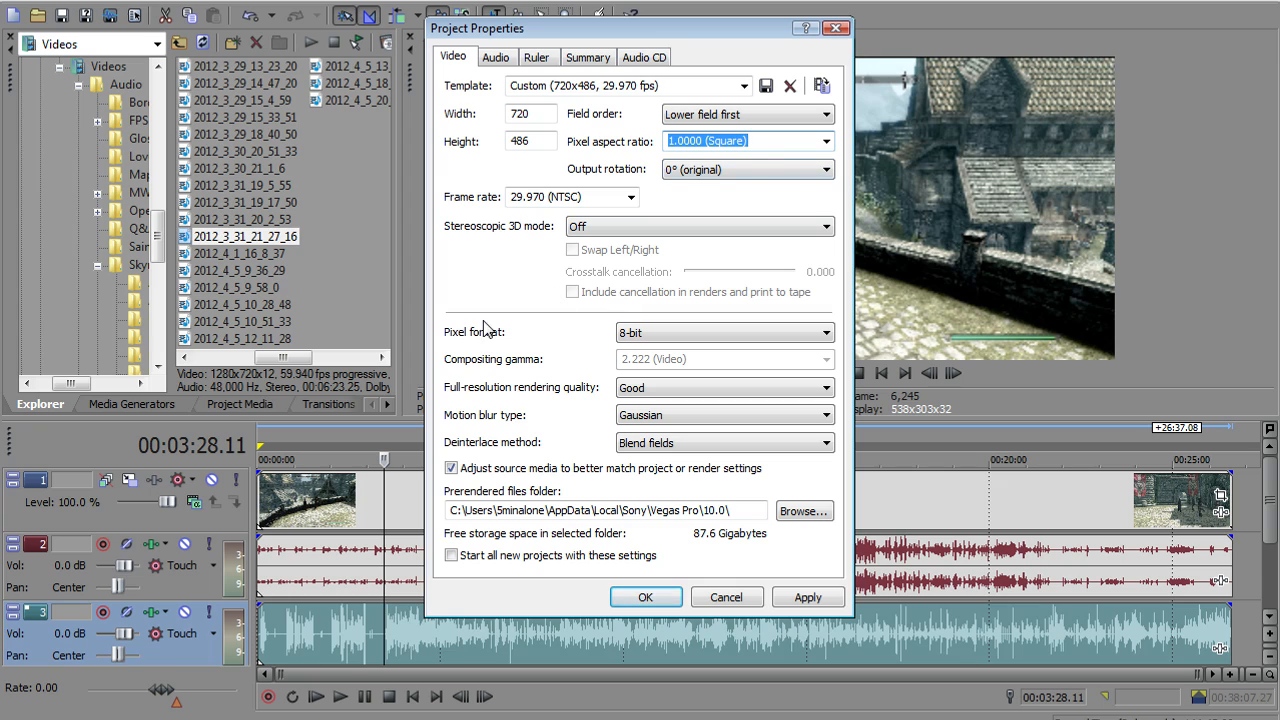
click(536, 140)
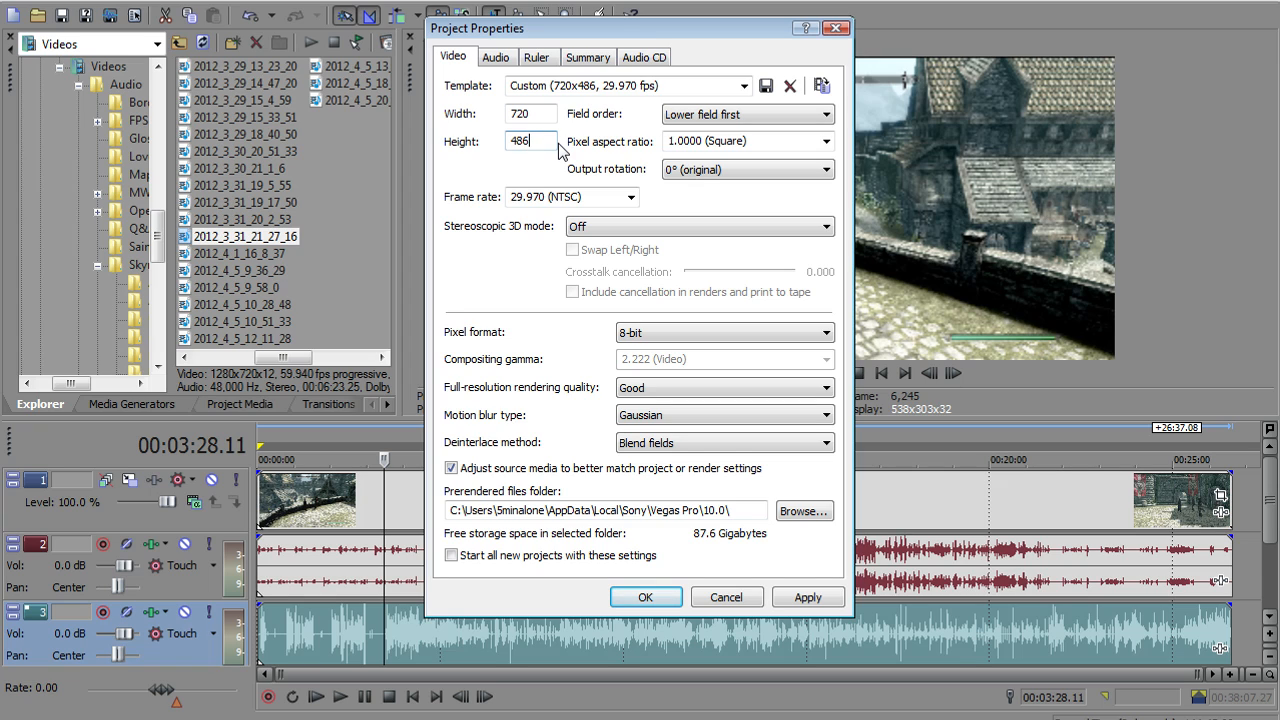
key(BackSpace)
text(0)
drag(534, 113, 496, 138)
click(820, 598)
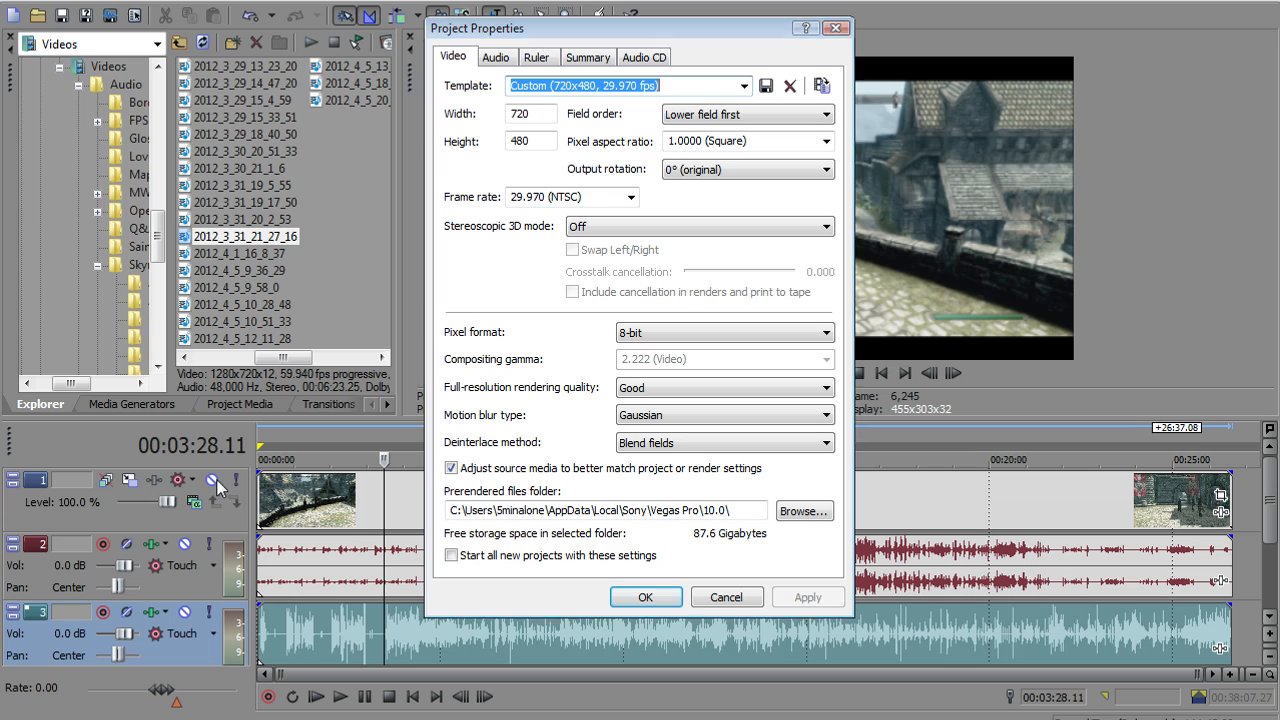
click(646, 597)
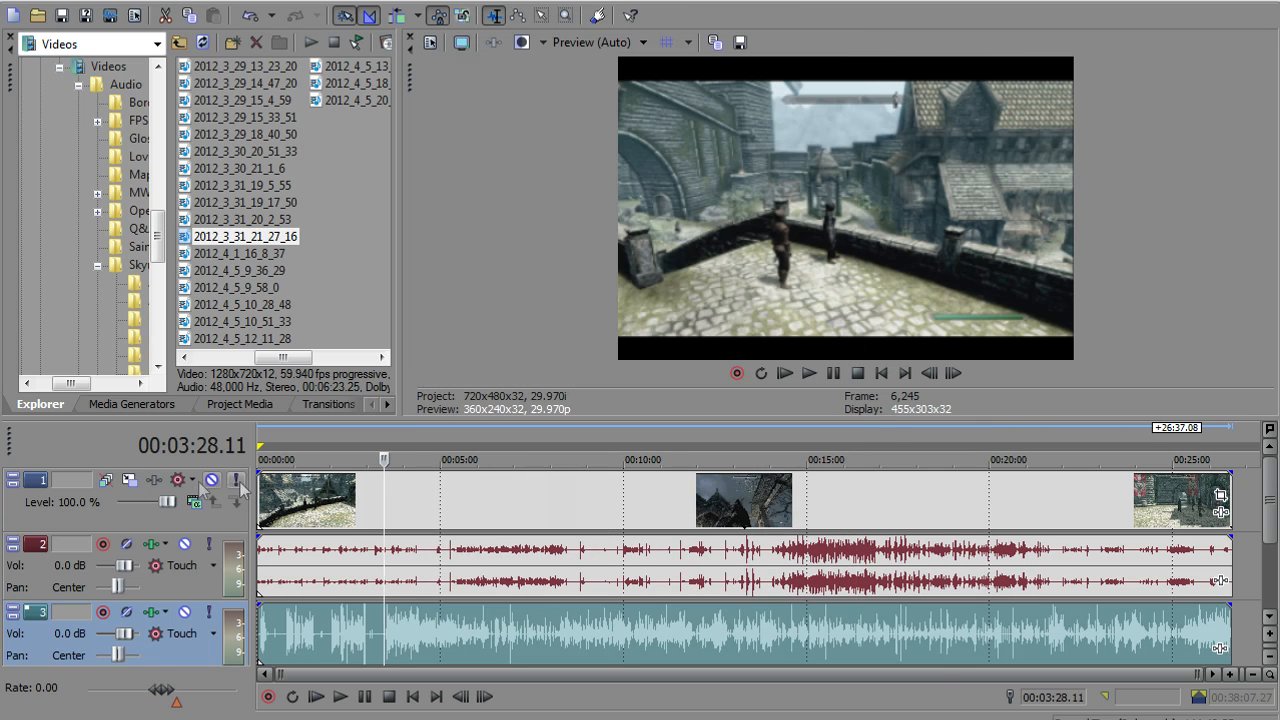
Mute video track 1 and apply the HDV 720-30p (1280x720, 29.970 fps) template to the project properties
click(211, 480)
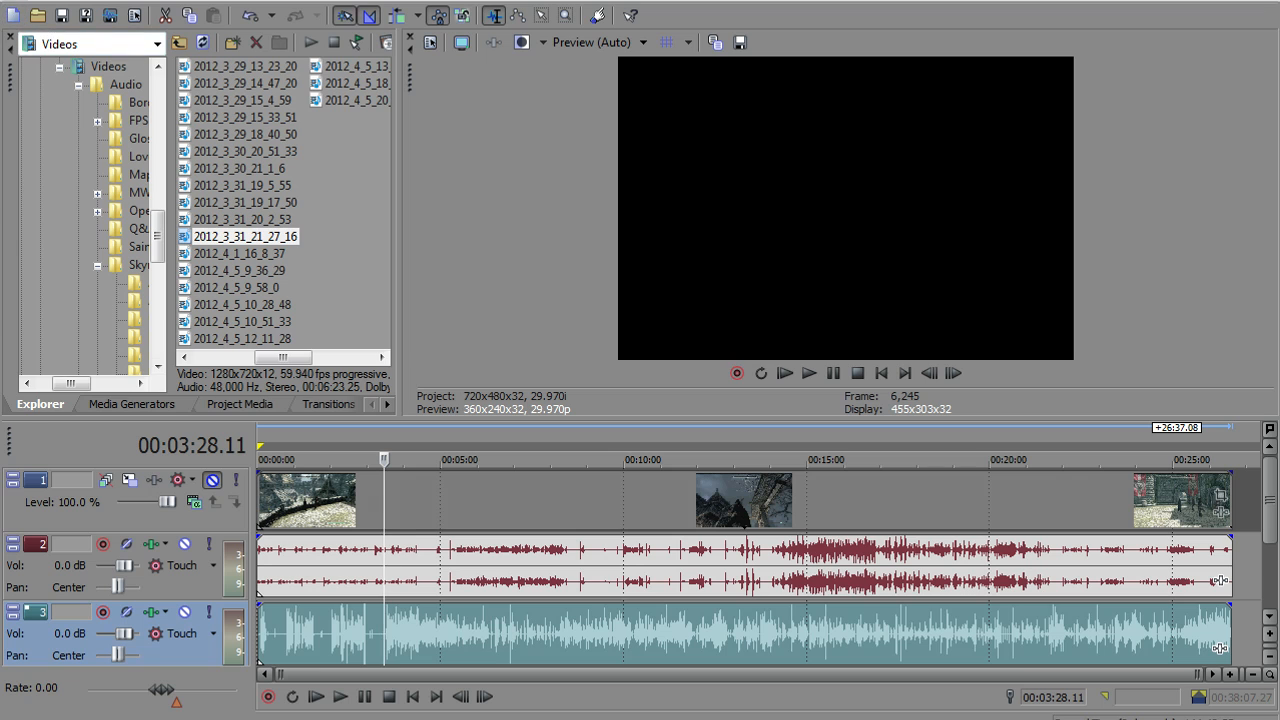
click(14, 1)
click(129, 326)
drag(625, 37, 360, 87)
click(479, 136)
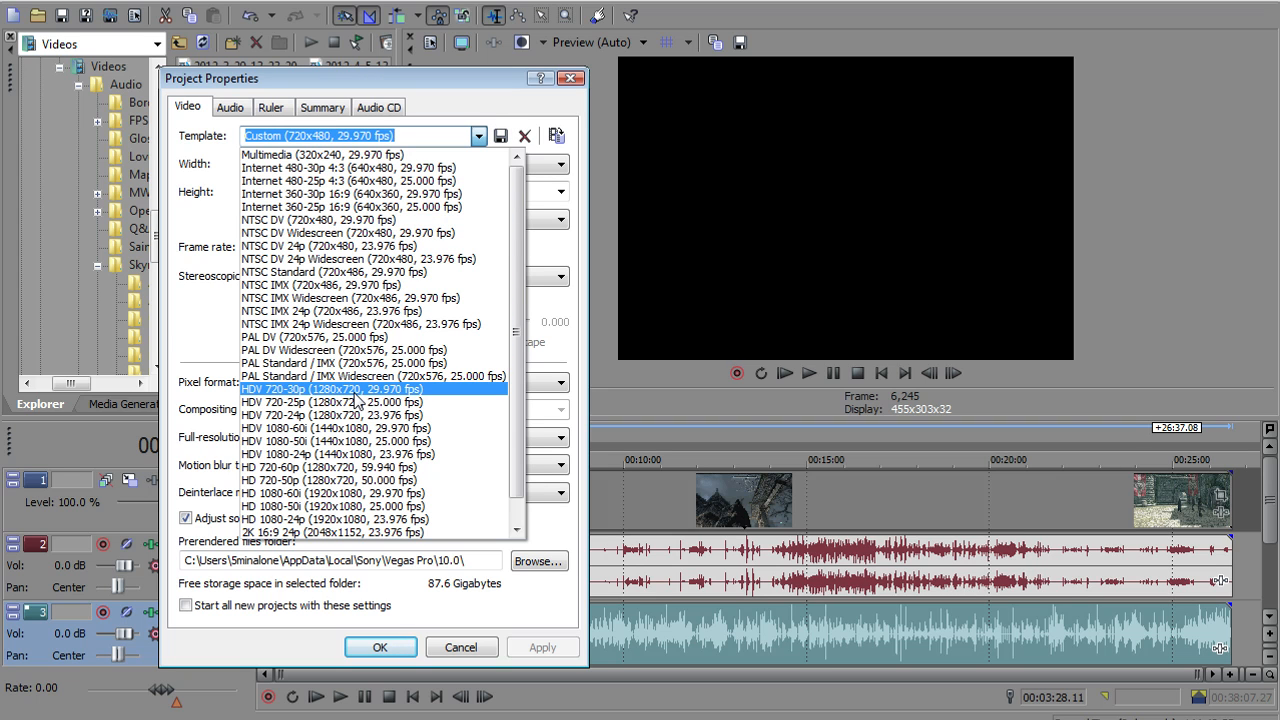
click(355, 390)
click(559, 652)
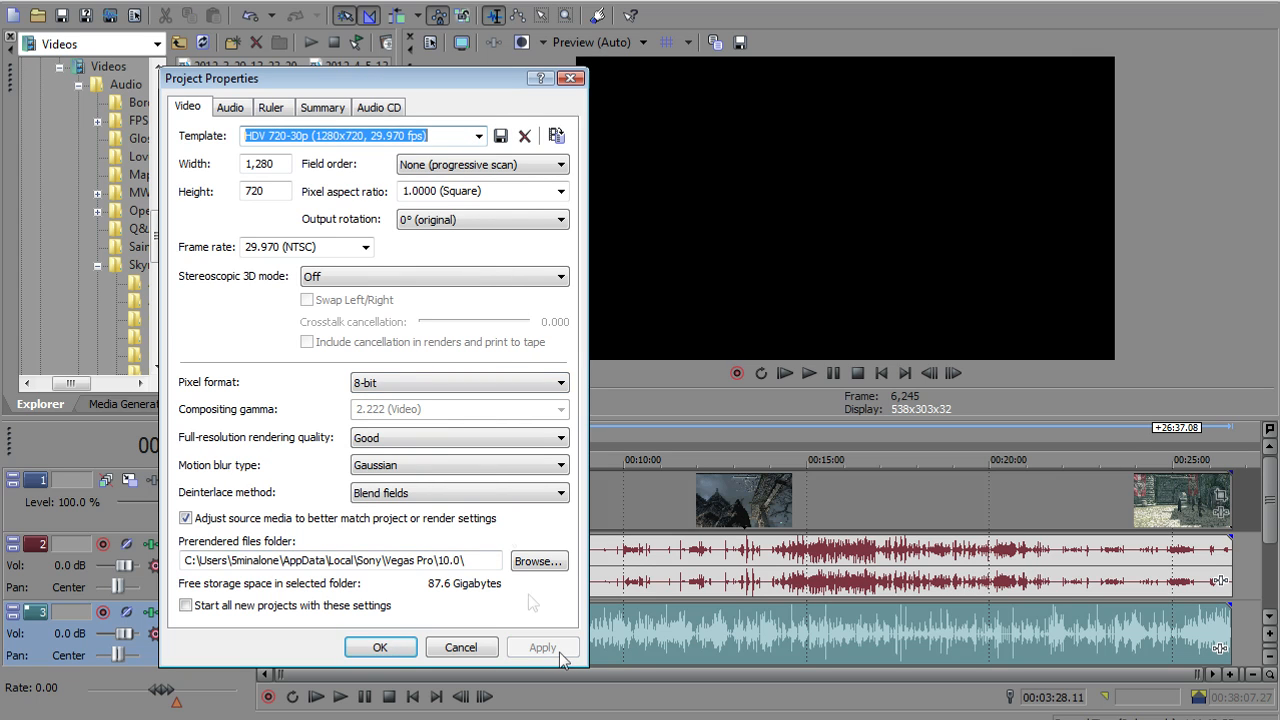
Review the project's frame size, field order, frame rate and stereoscopic 3D mode options without changing them
drag(487, 78, 381, 77)
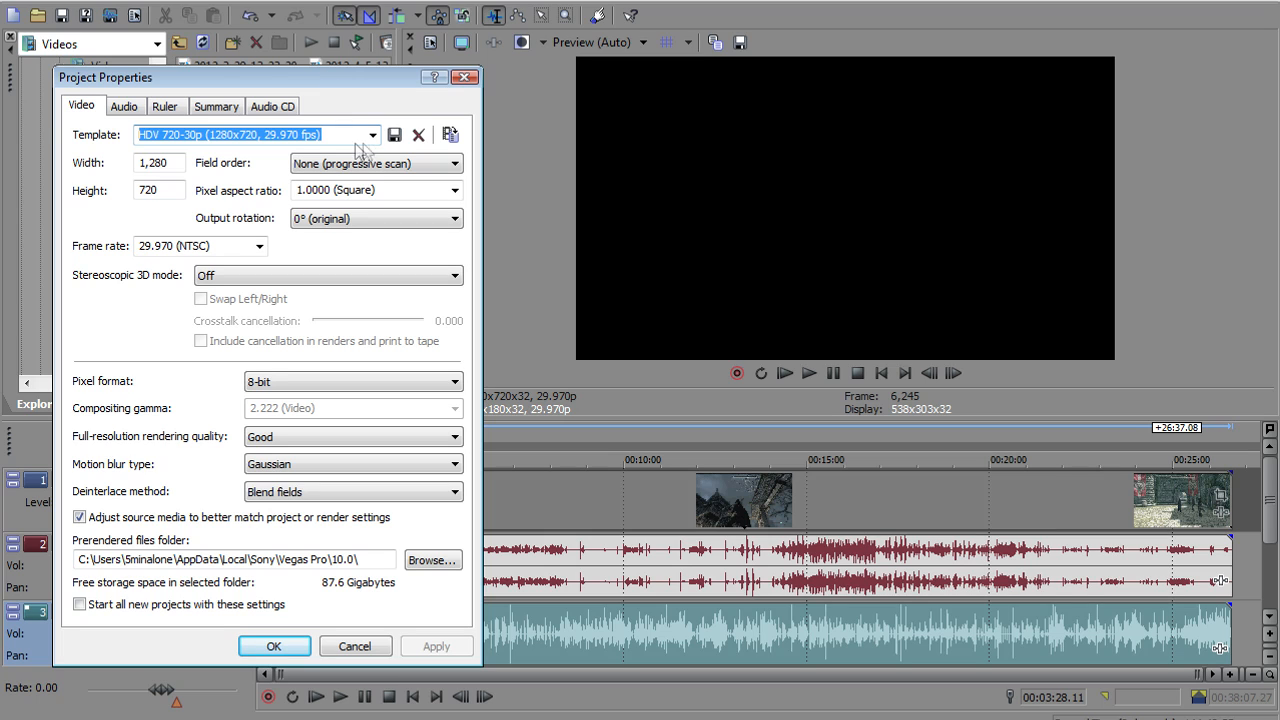
click(136, 163)
drag(172, 190, 146, 190)
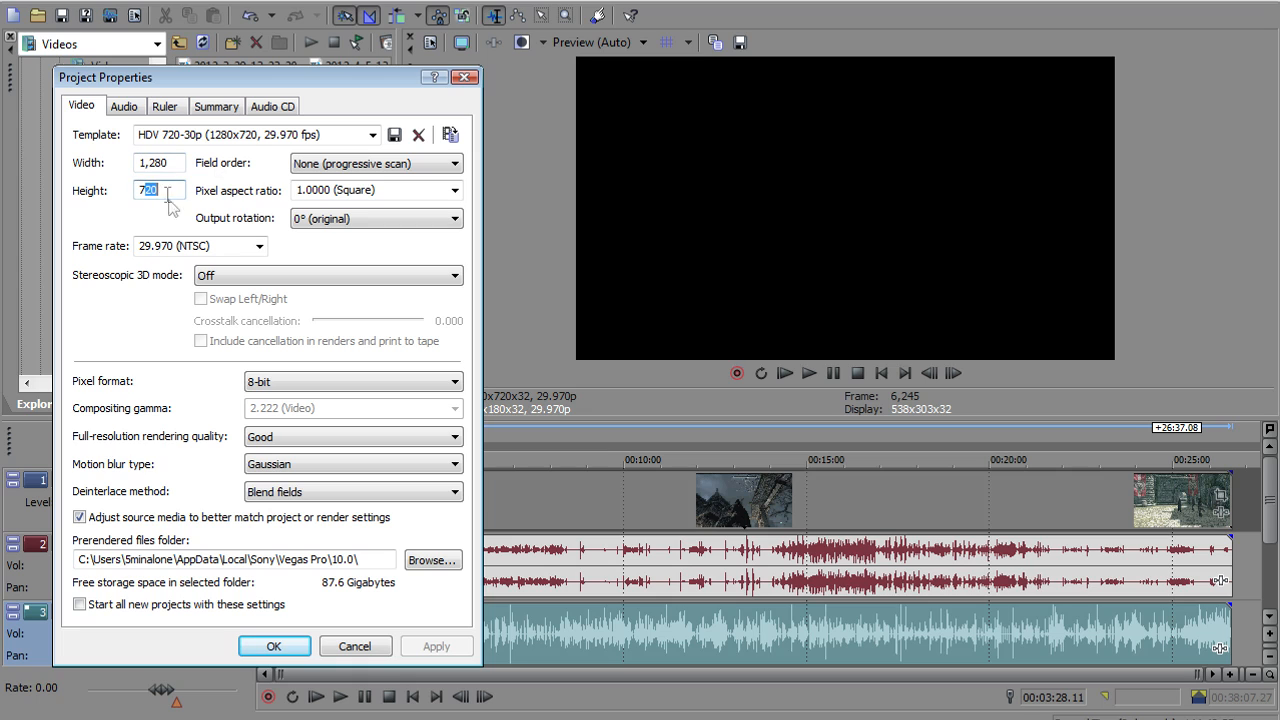
click(358, 165)
click(259, 248)
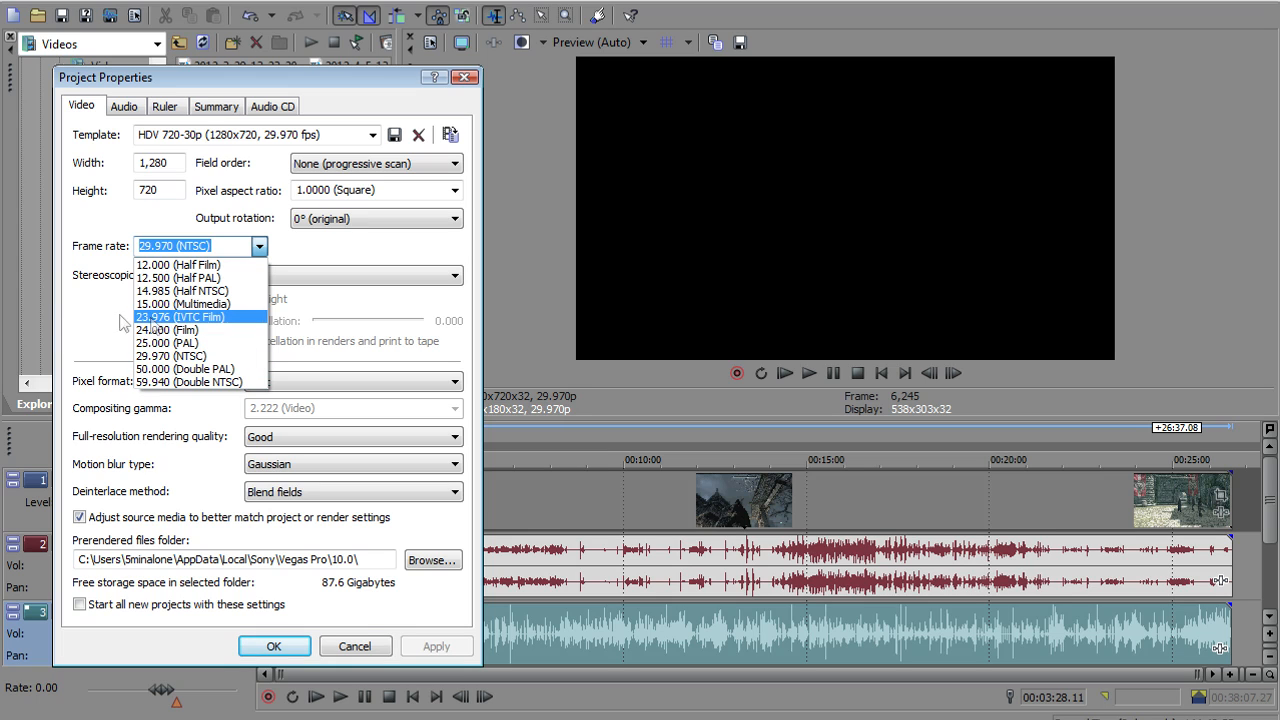
click(83, 334)
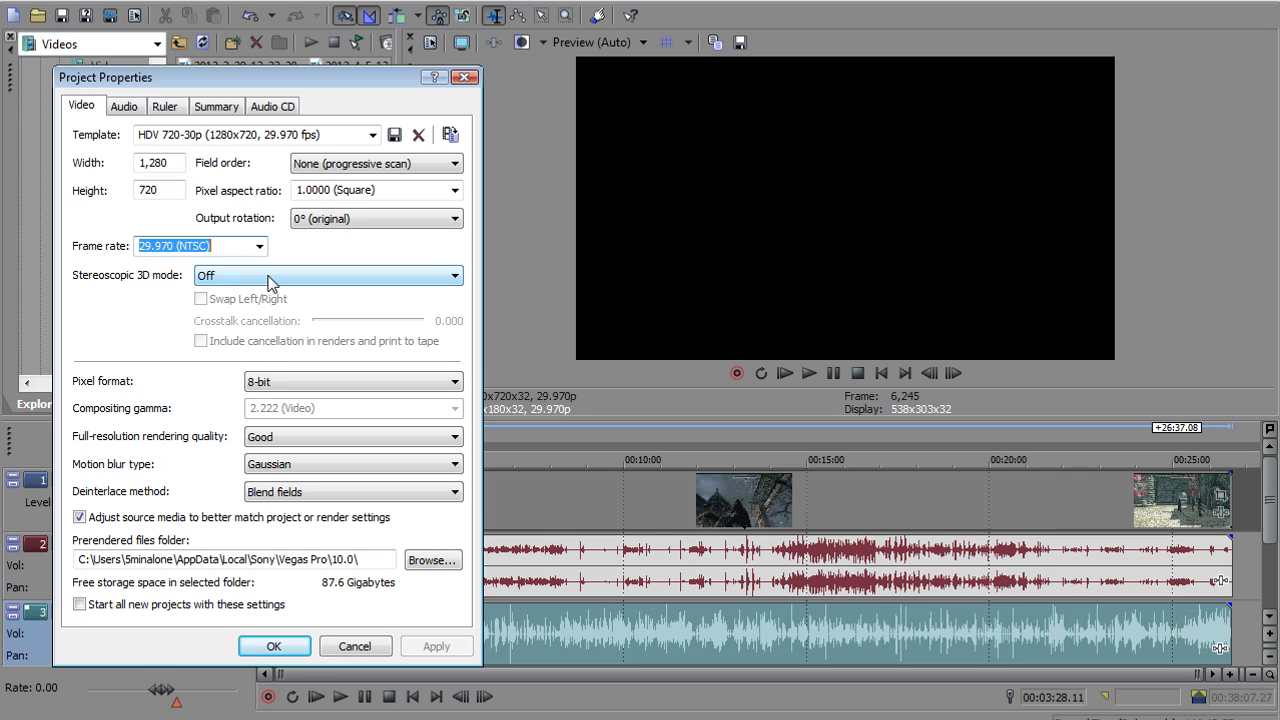
click(212, 286)
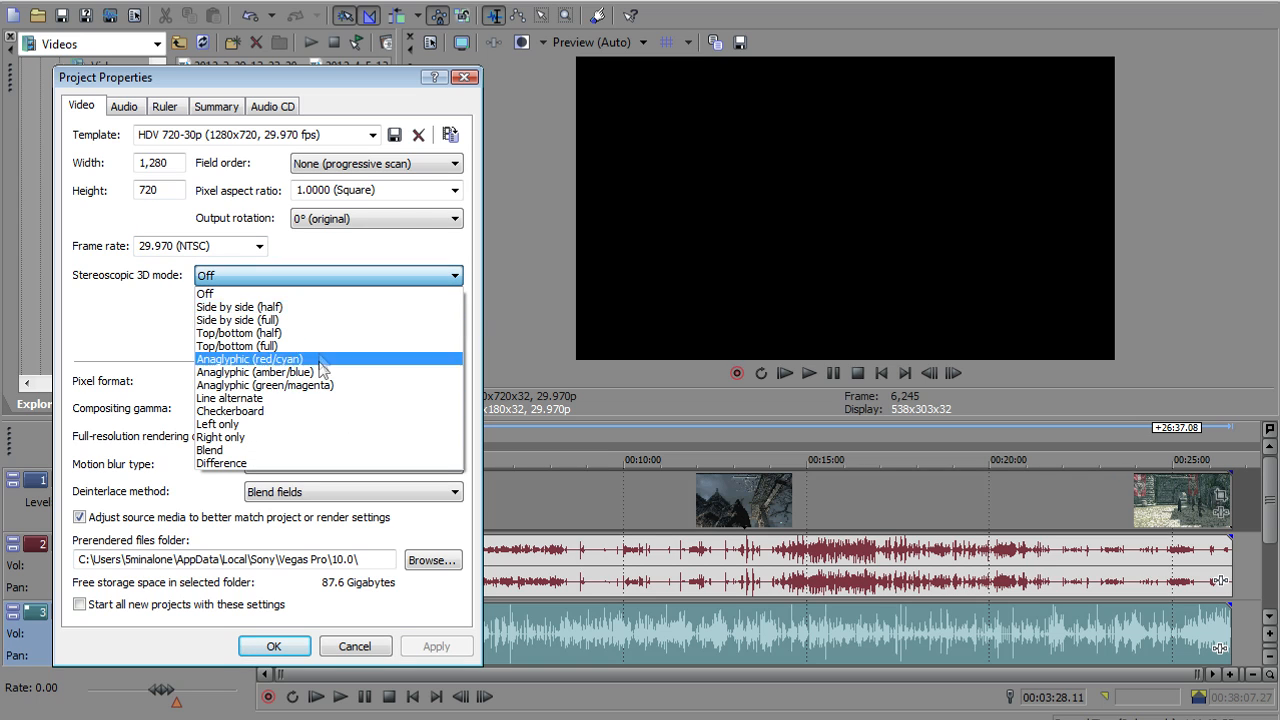
click(297, 279)
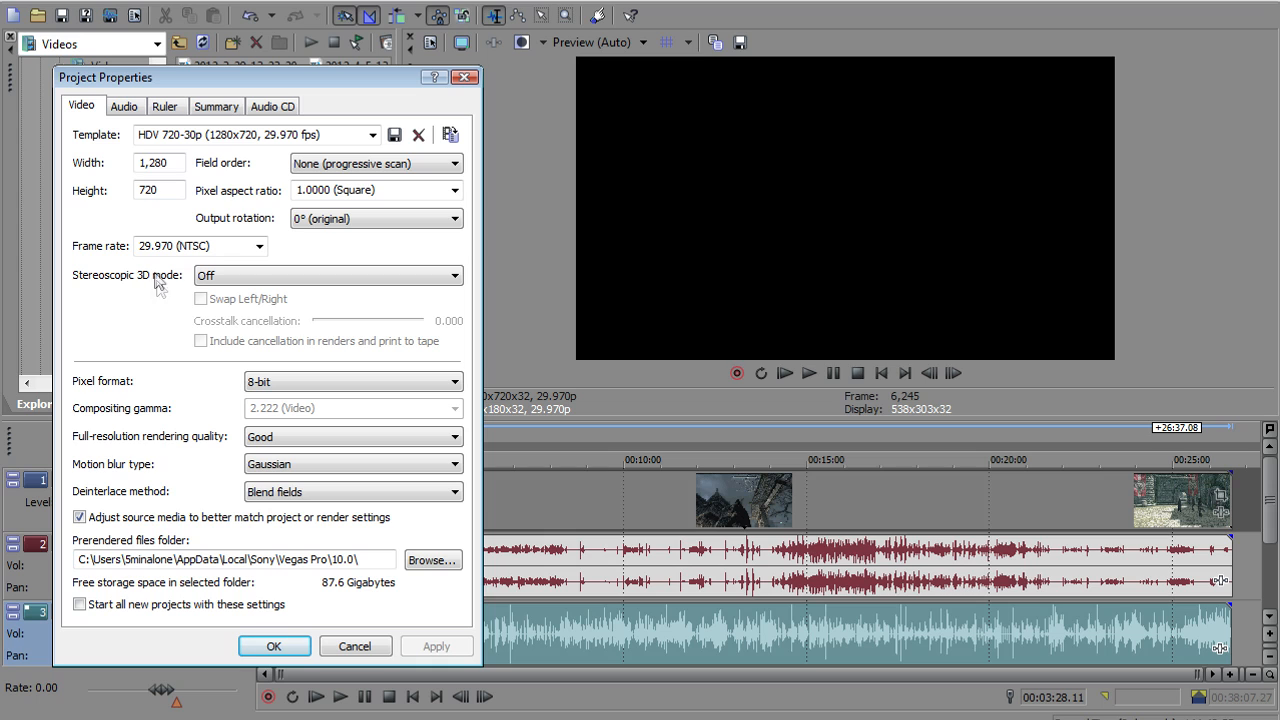
click(255, 288)
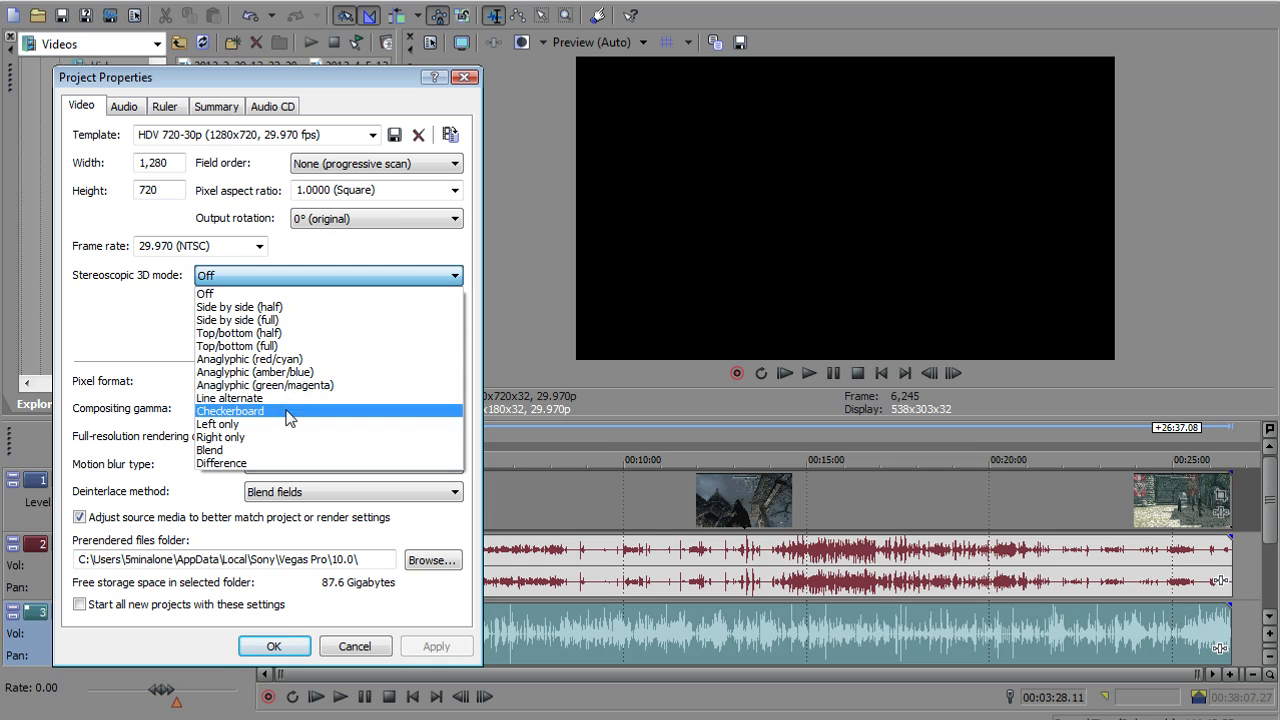
click(134, 322)
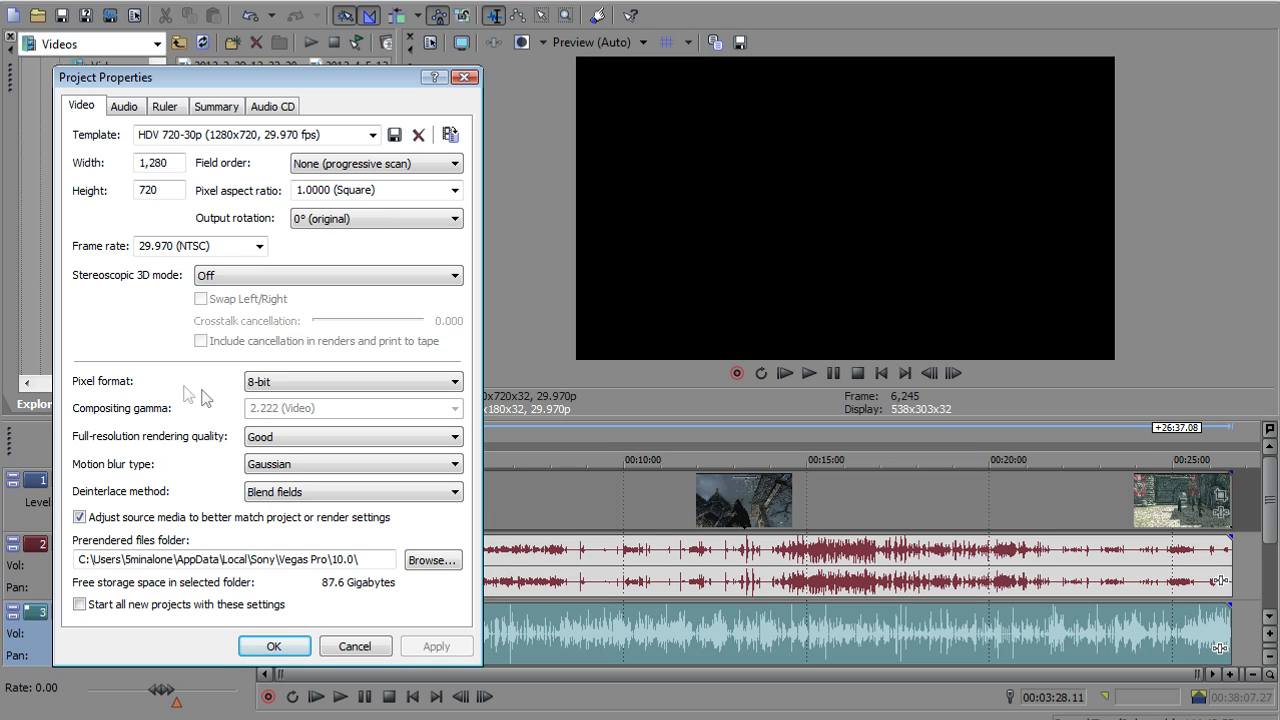
Set the project's pixel format to 32-bit floating point (full range) with a compositing gamma of 2.222 (Video)
click(352, 389)
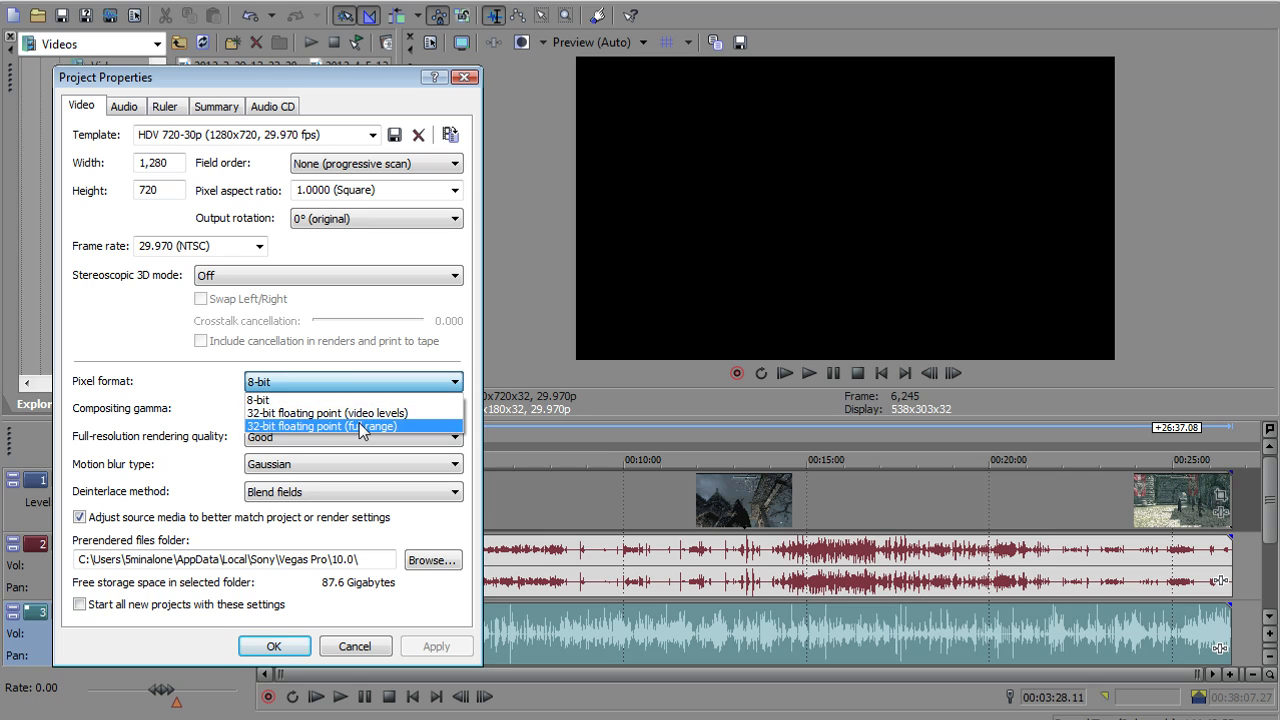
click(359, 424)
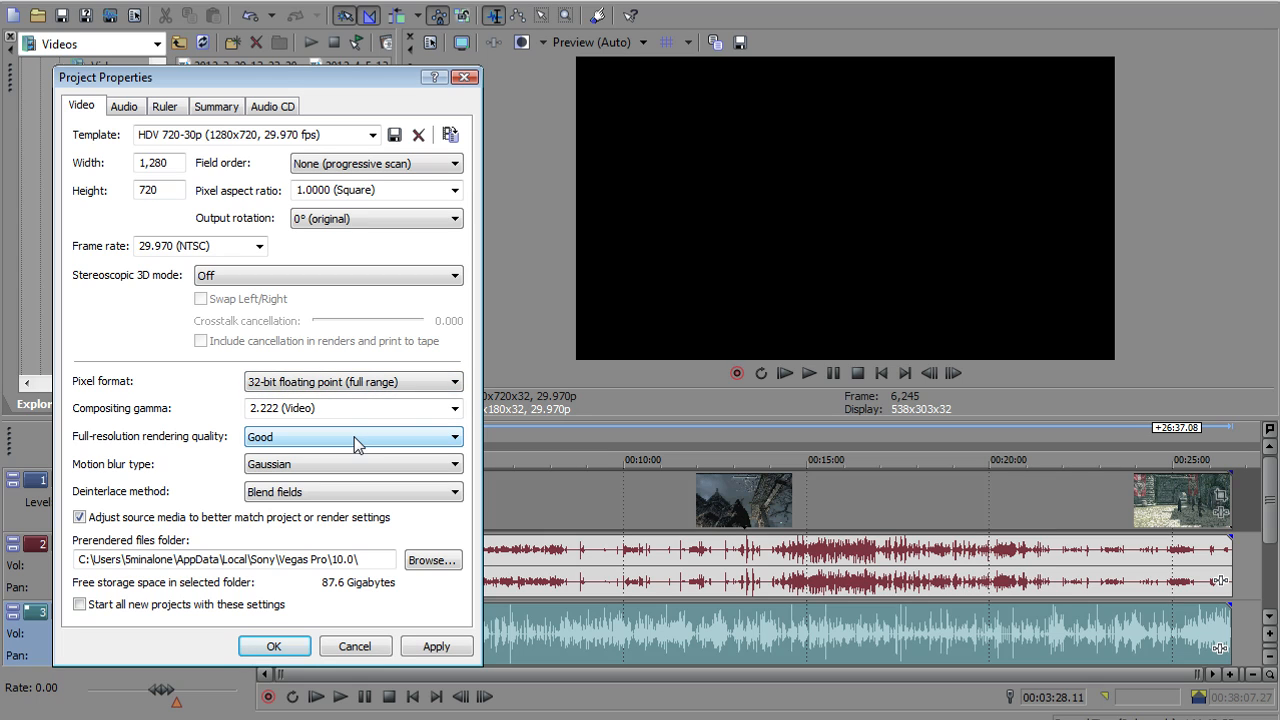
click(453, 413)
click(310, 423)
click(322, 382)
click(148, 403)
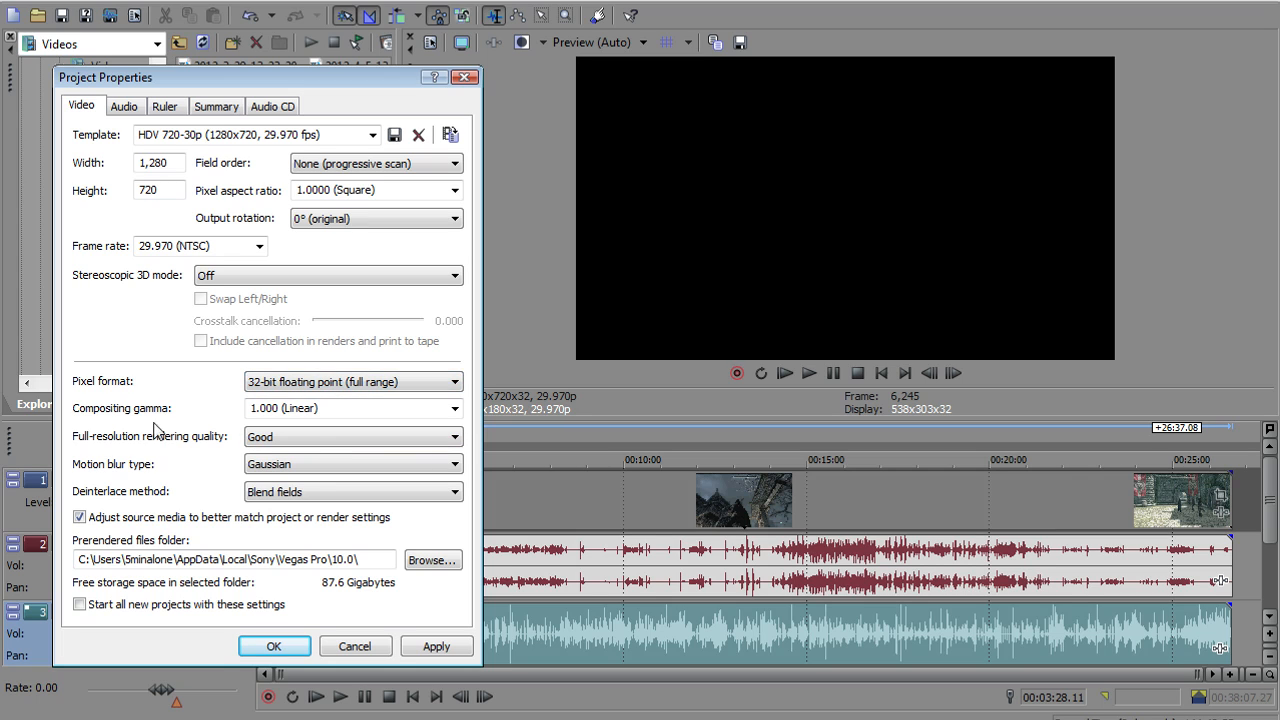
click(455, 410)
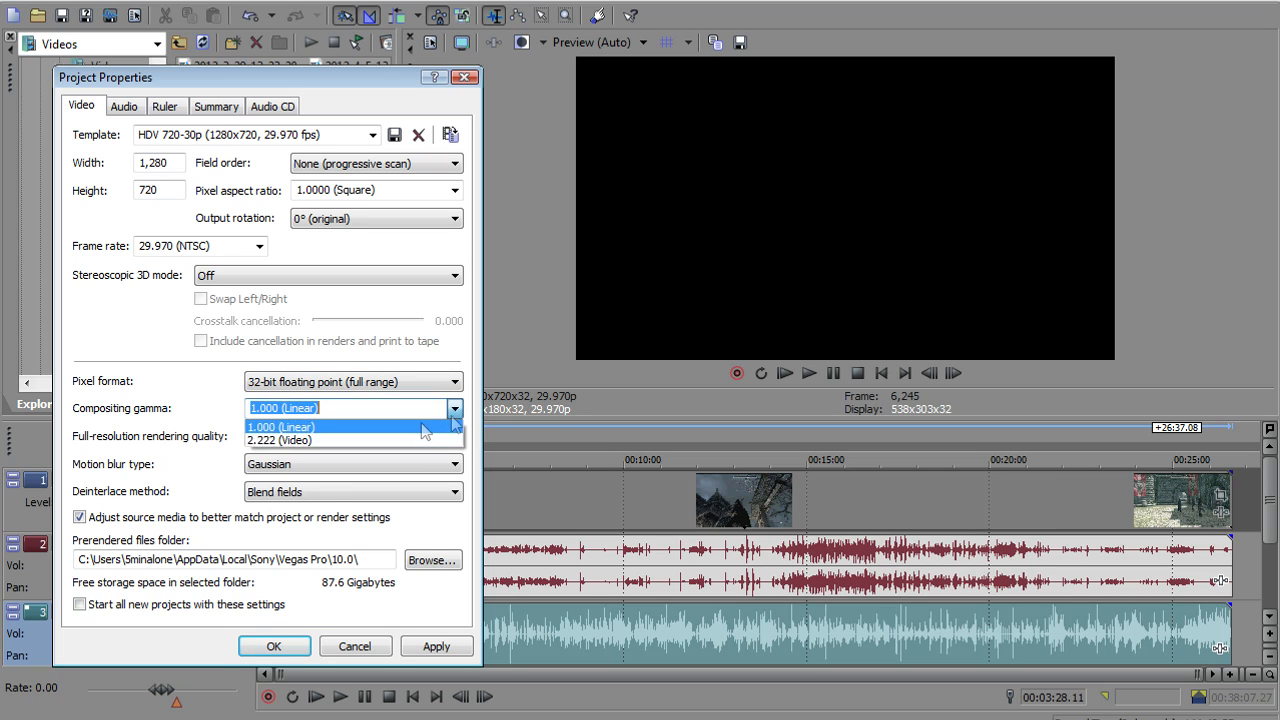
click(330, 424)
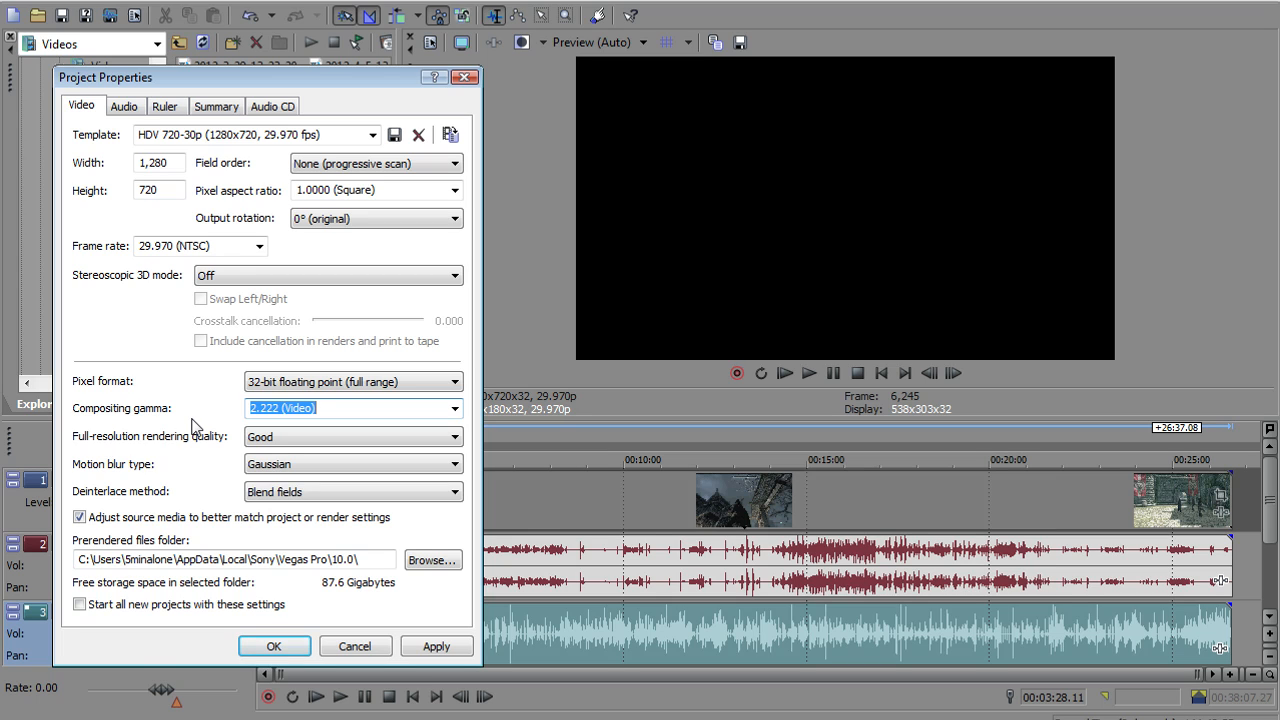
Set the full-resolution rendering quality to Best and the motion blur type to Gaussian
click(278, 447)
click(280, 492)
click(300, 468)
click(295, 481)
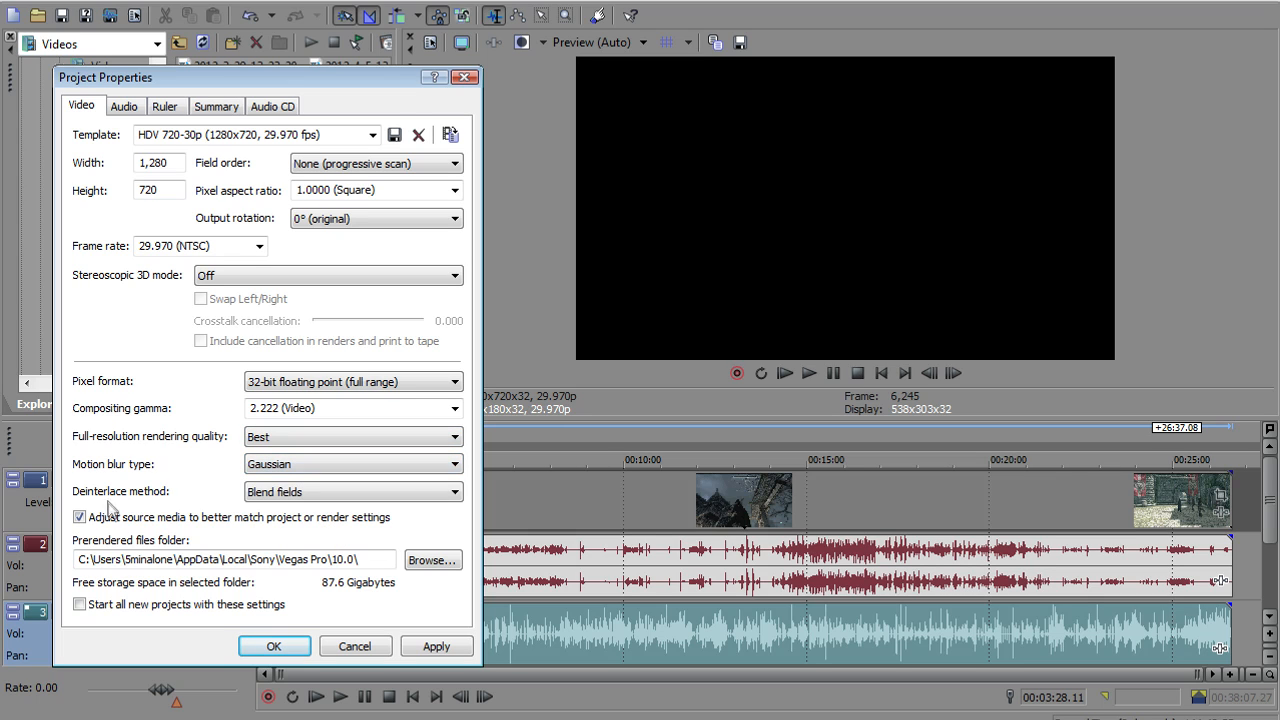
Set the deinterlace method to Interpolate fields, make these settings the default for new projects, and confirm the project properties
click(430, 492)
click(330, 537)
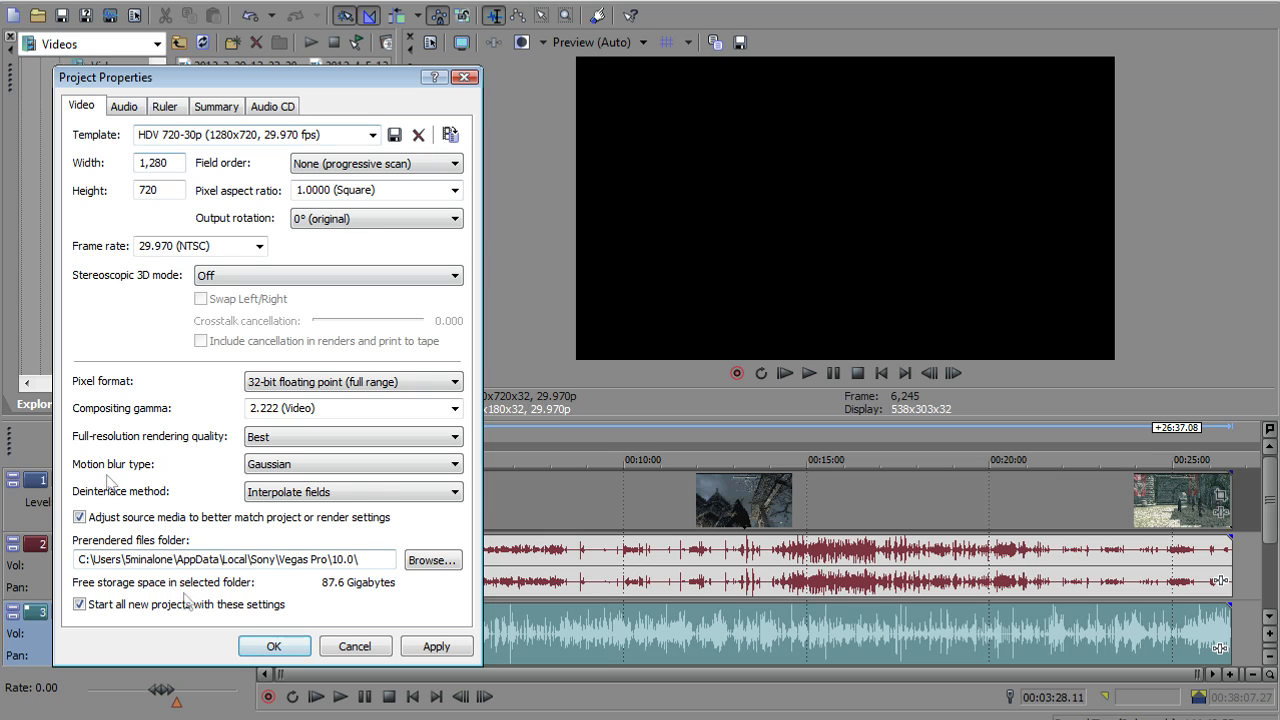
click(271, 646)
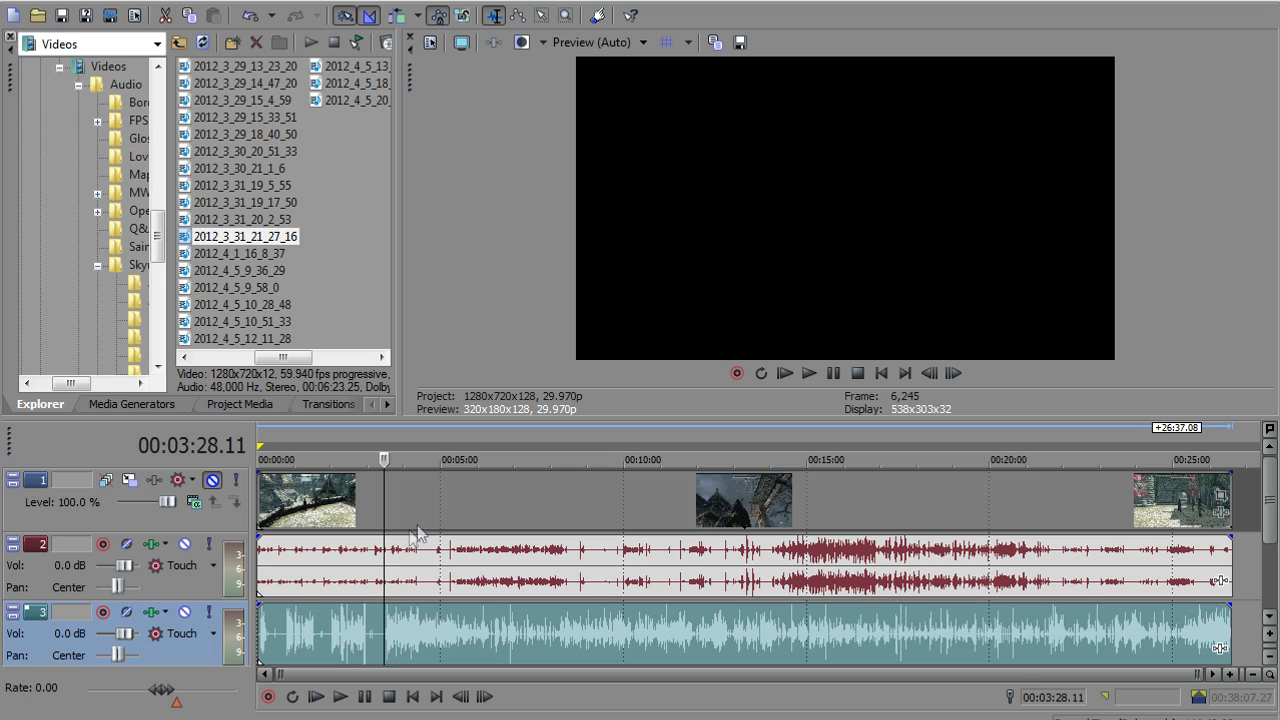
Unmute video track 1
click(212, 481)
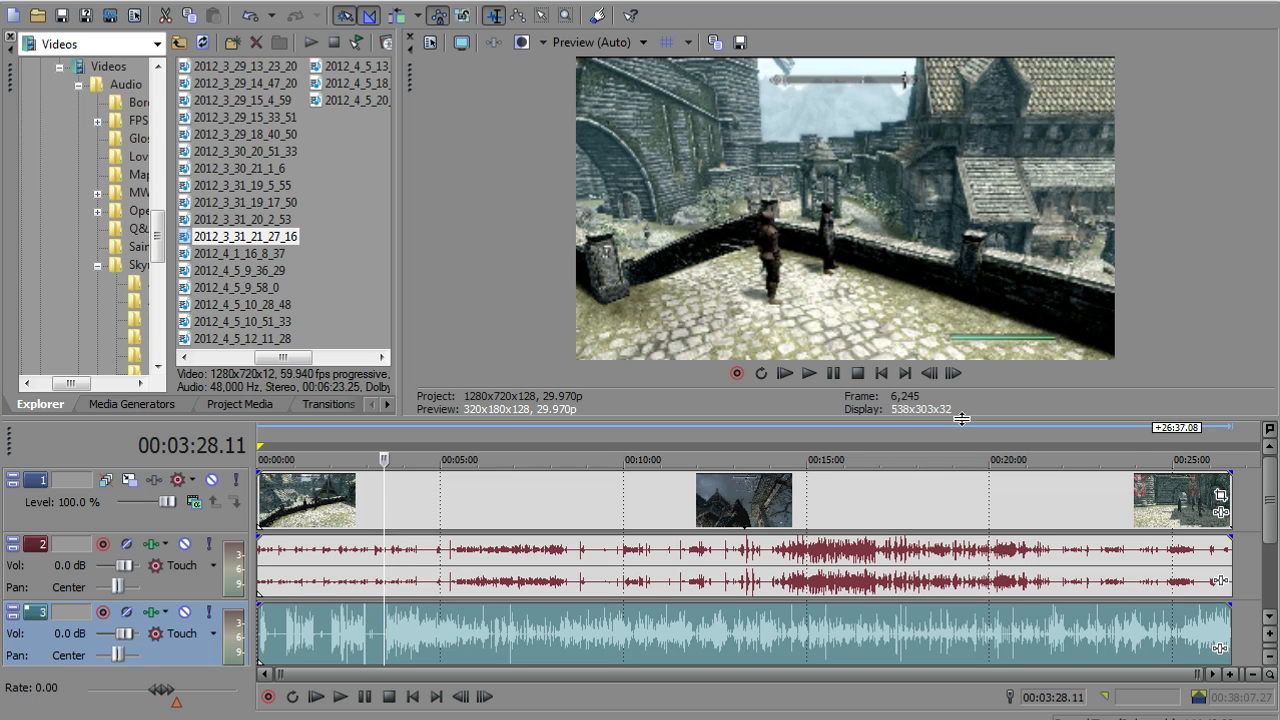
click(665, 494)
right_click(665, 494)
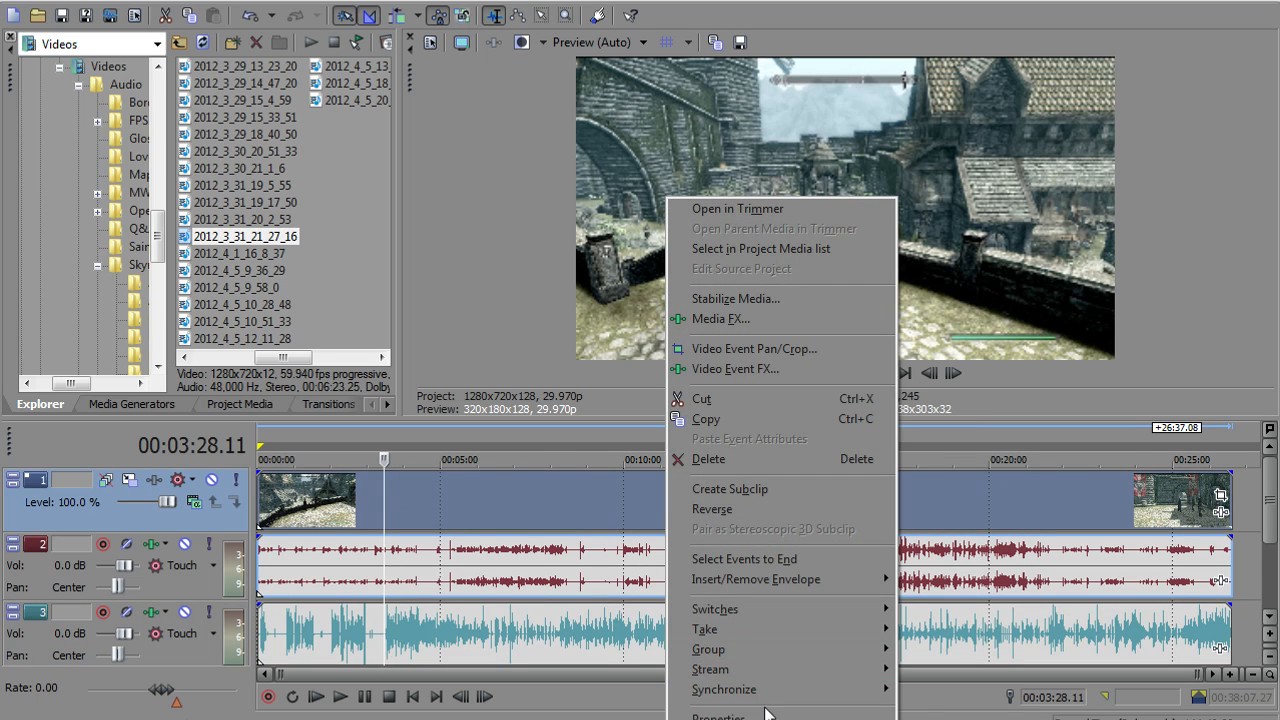
click(718, 716)
click(487, 294)
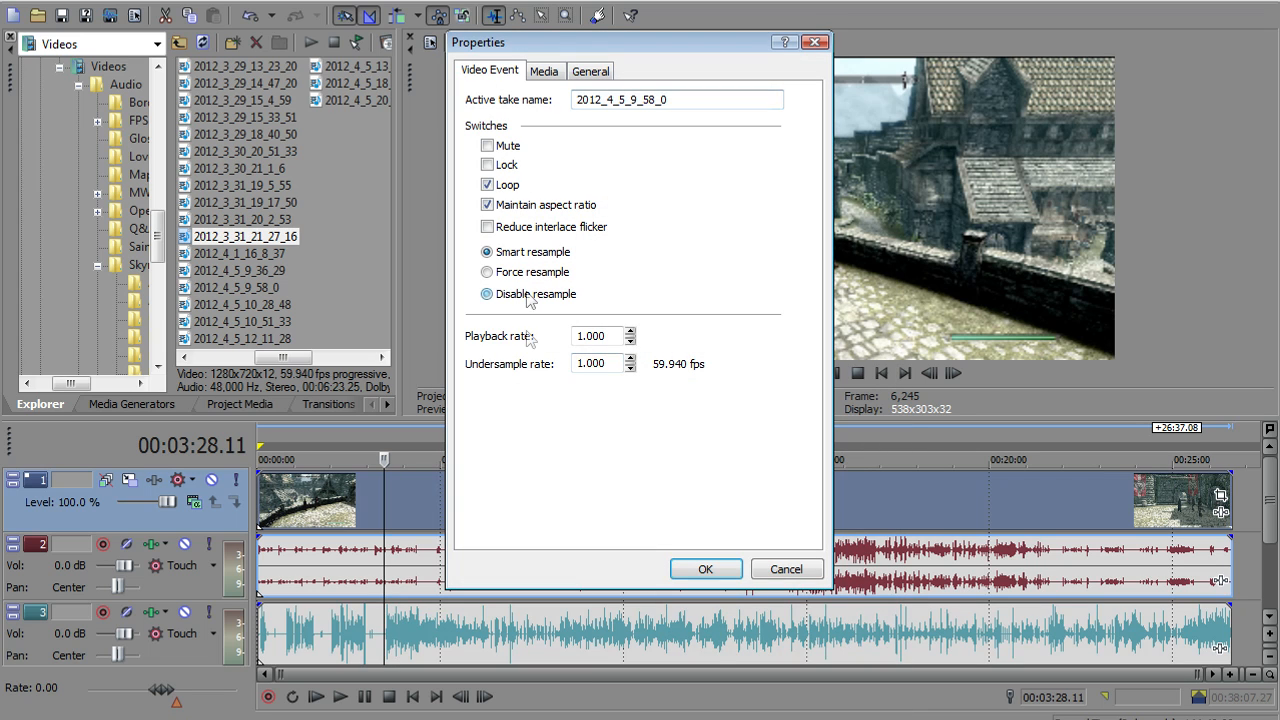
click(774, 574)
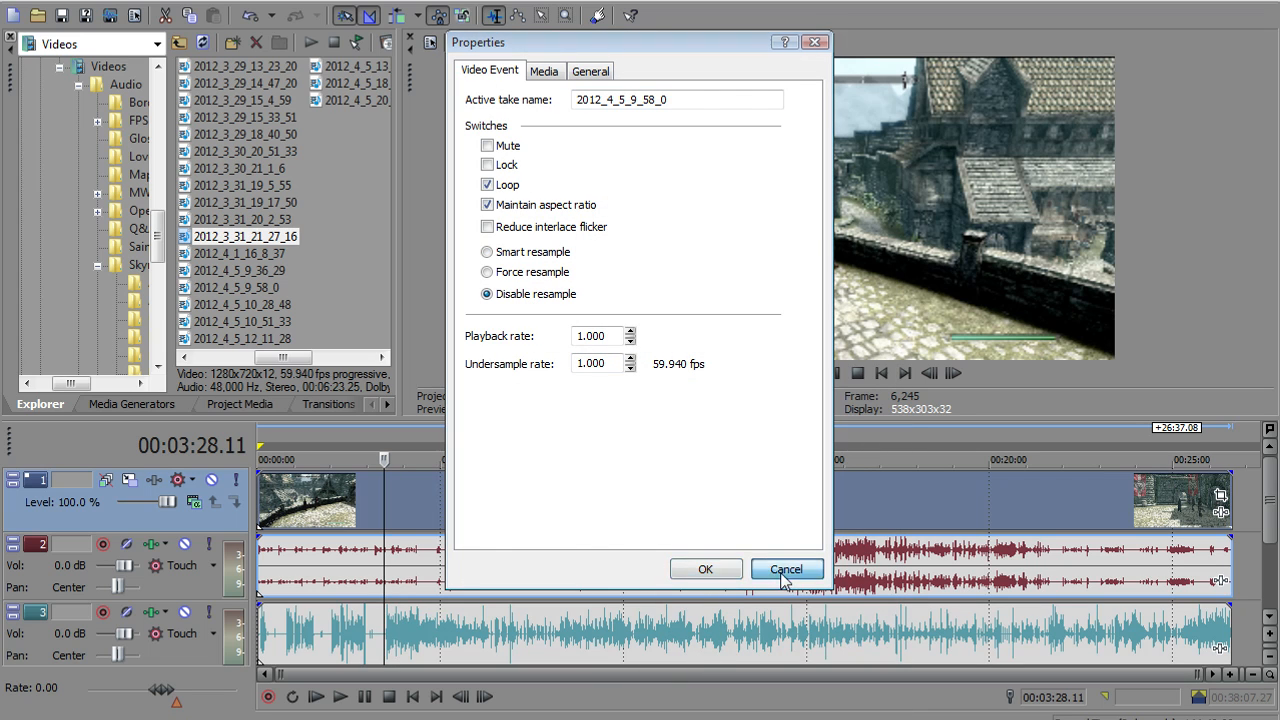
Enlarge the video preview and check the picture quality of the gameplay footage at several points along the timeline
drag(799, 417, 821, 540)
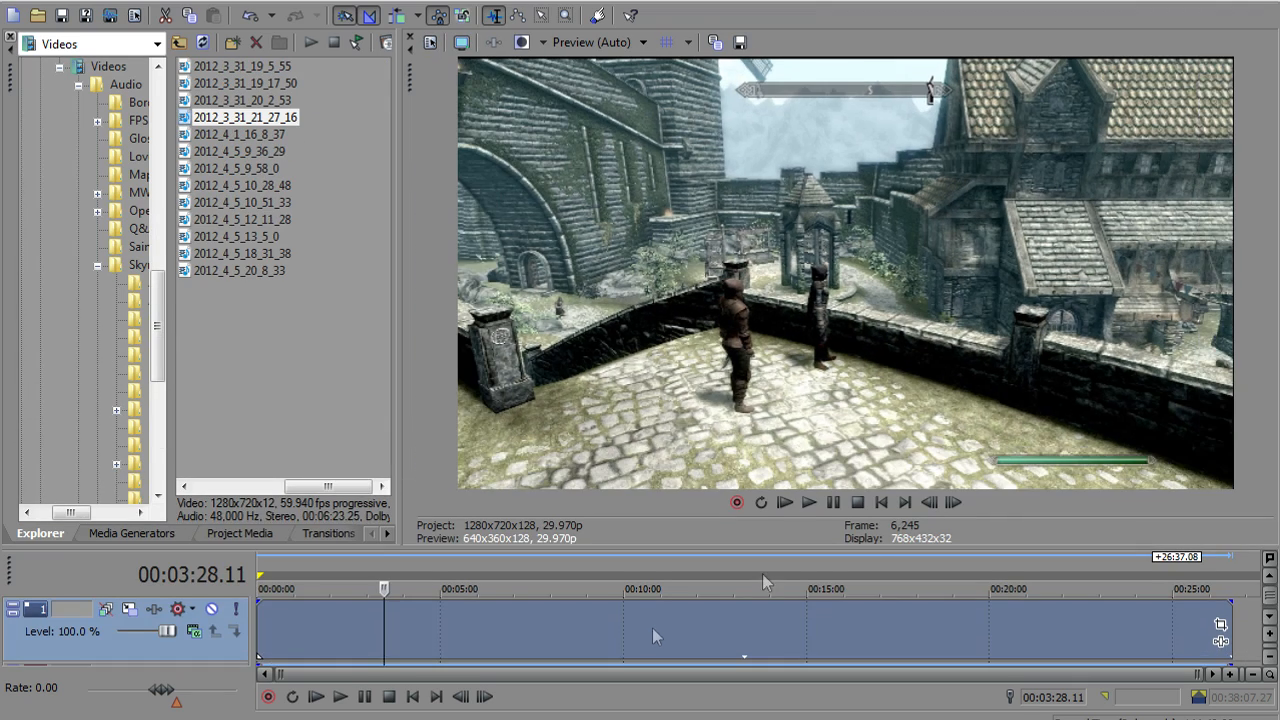
click(652, 627)
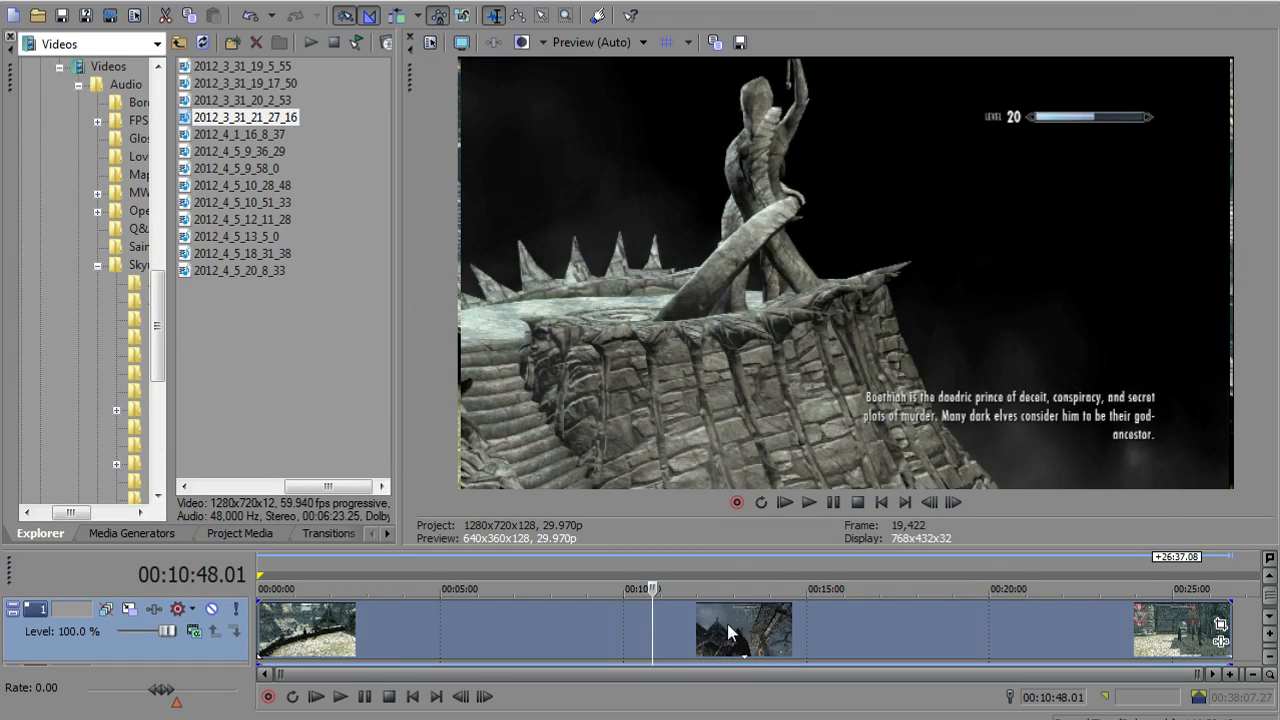
click(728, 632)
click(790, 630)
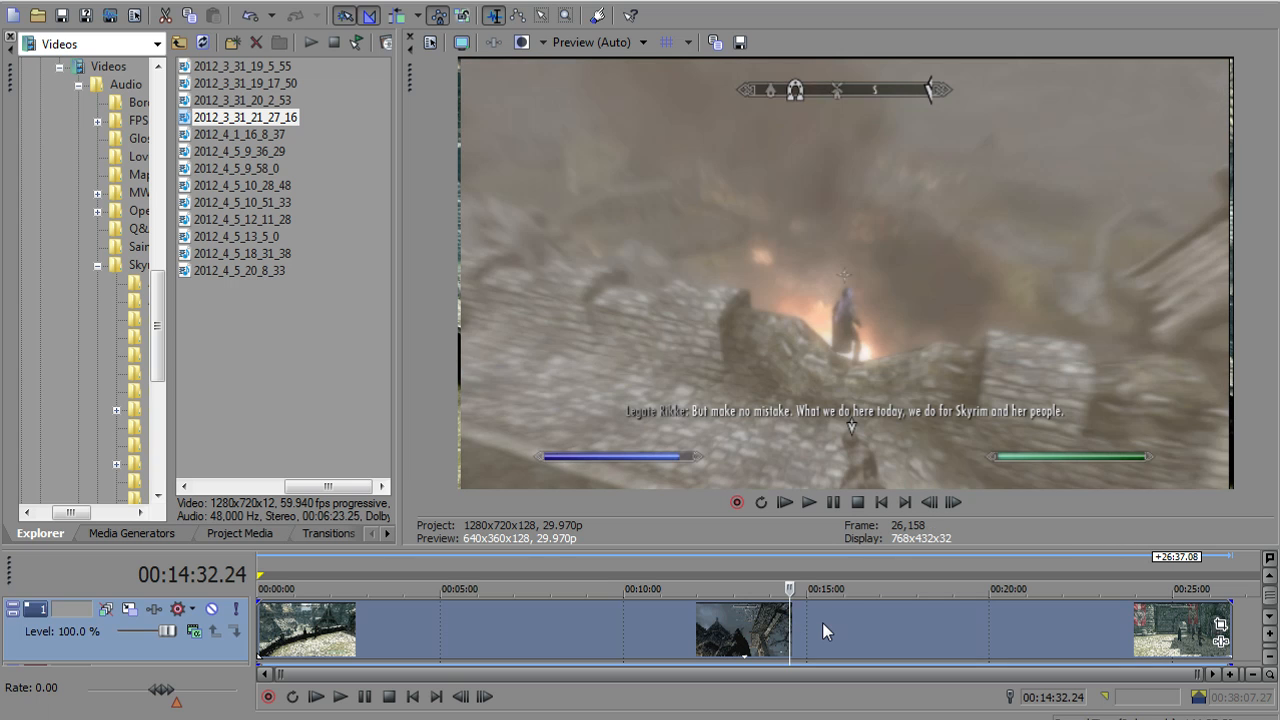
click(875, 625)
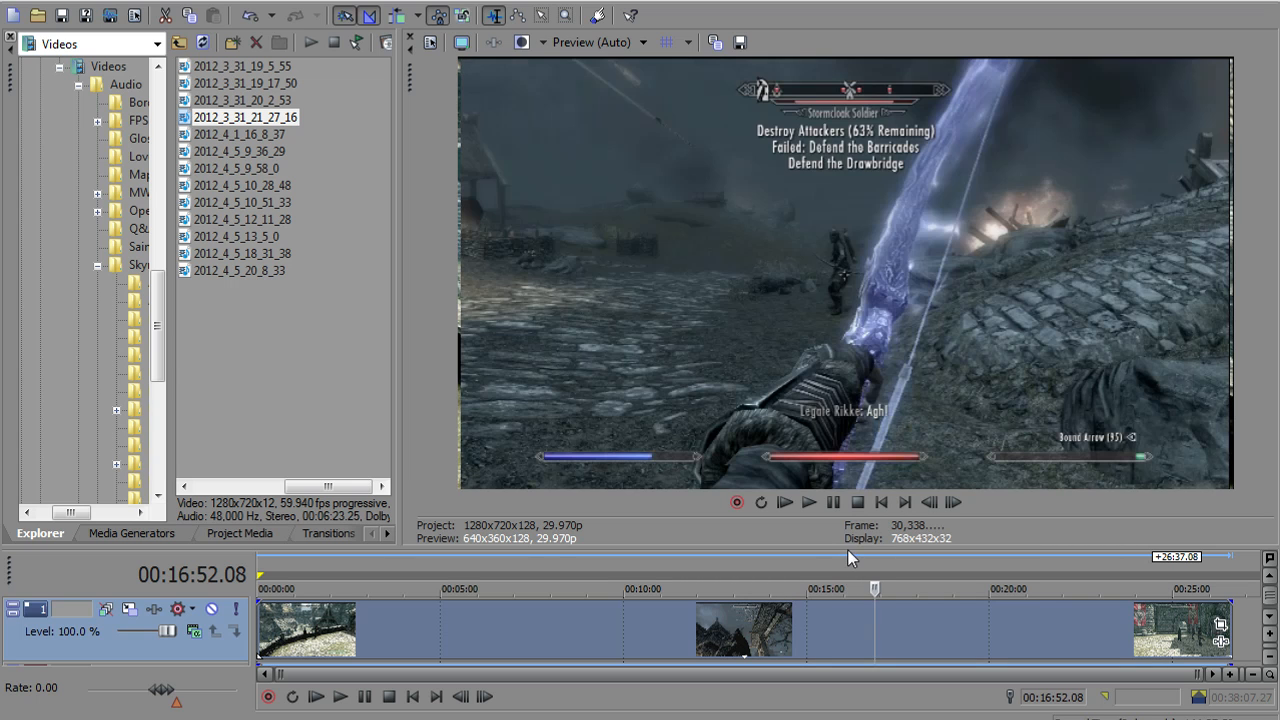
drag(850, 547, 851, 460)
drag(851, 516, 853, 520)
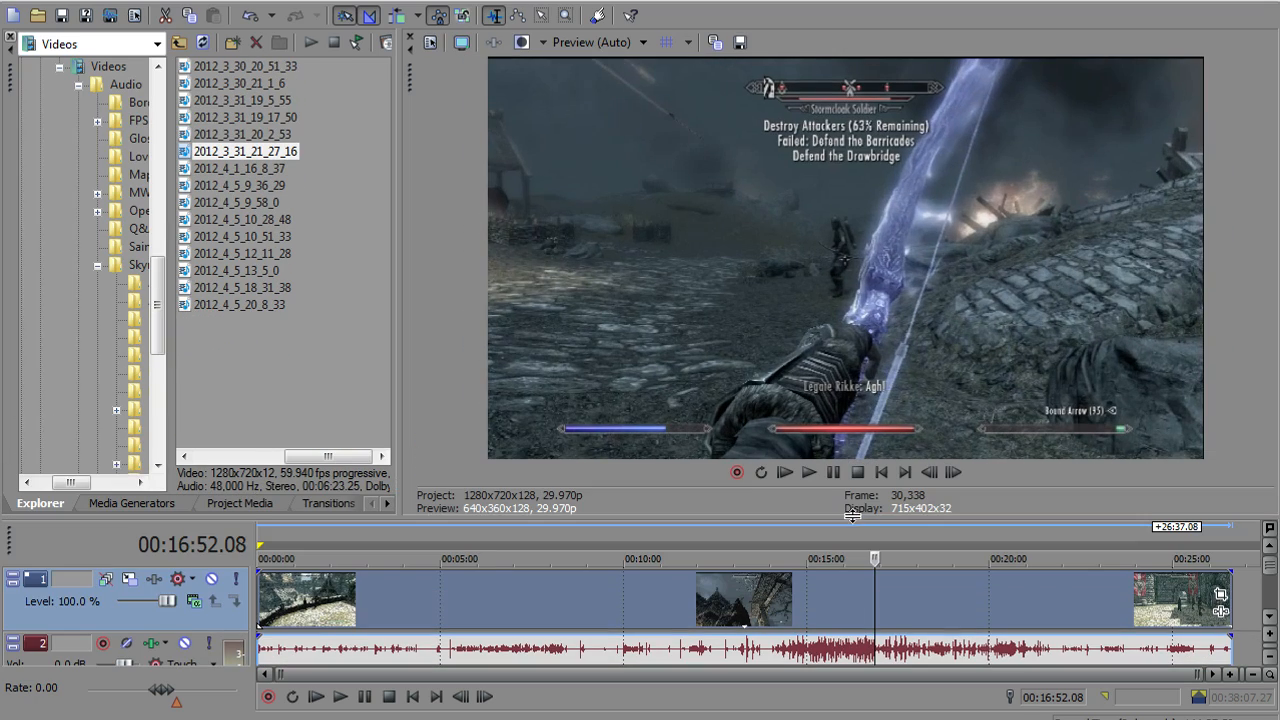
click(910, 622)
click(941, 599)
click(970, 599)
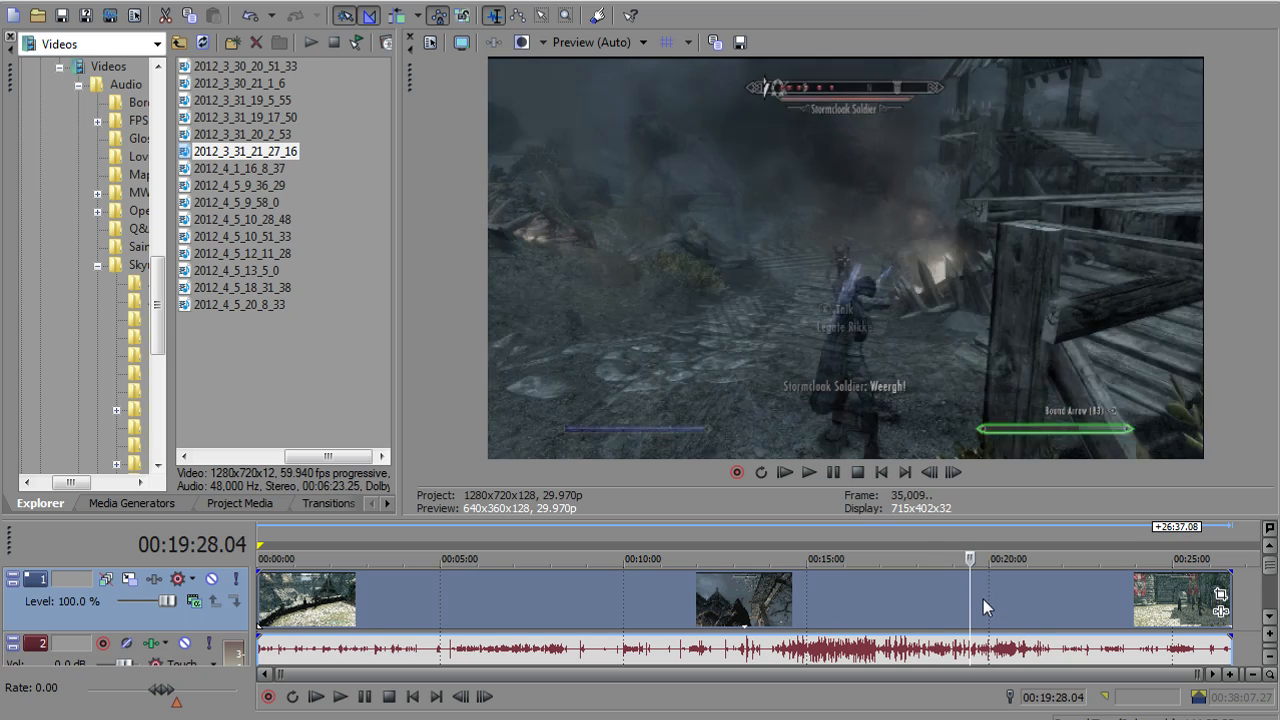
click(1009, 599)
click(1091, 591)
click(990, 597)
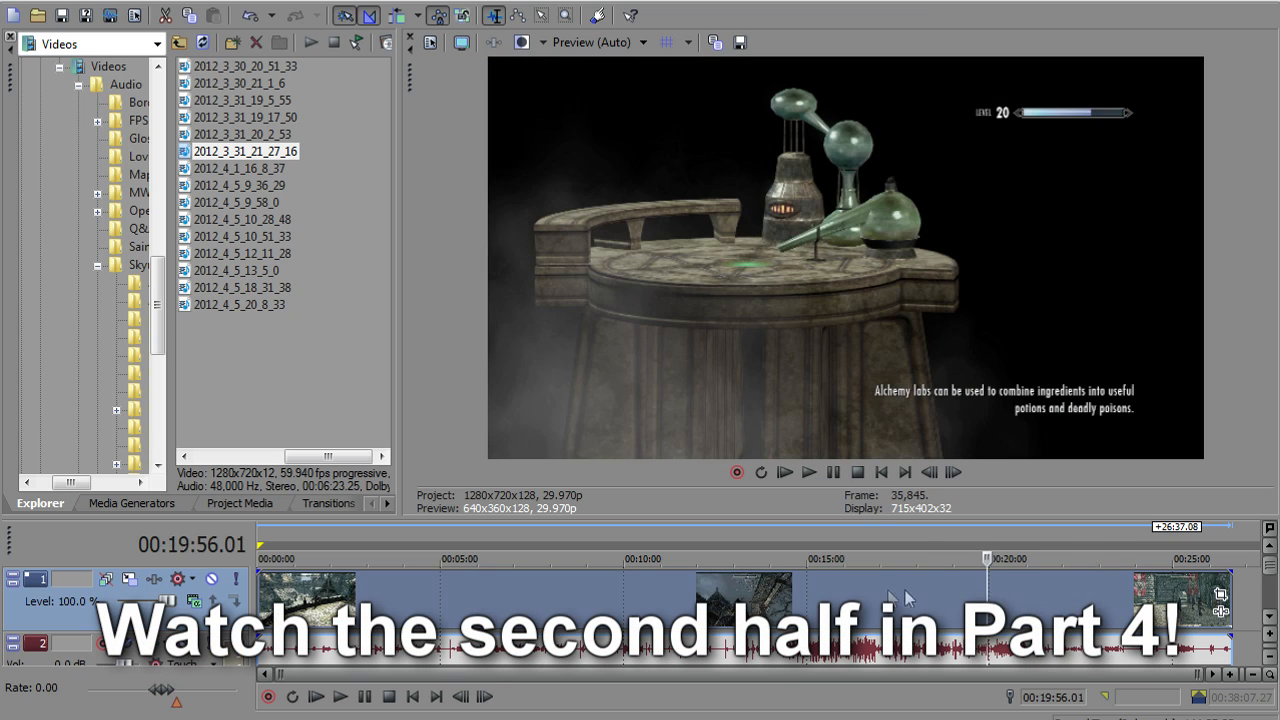
click(853, 590)
Disable resample in the gameplay video event's properties, and shrink the preview area to give the timeline tracks more room
right_click(661, 600)
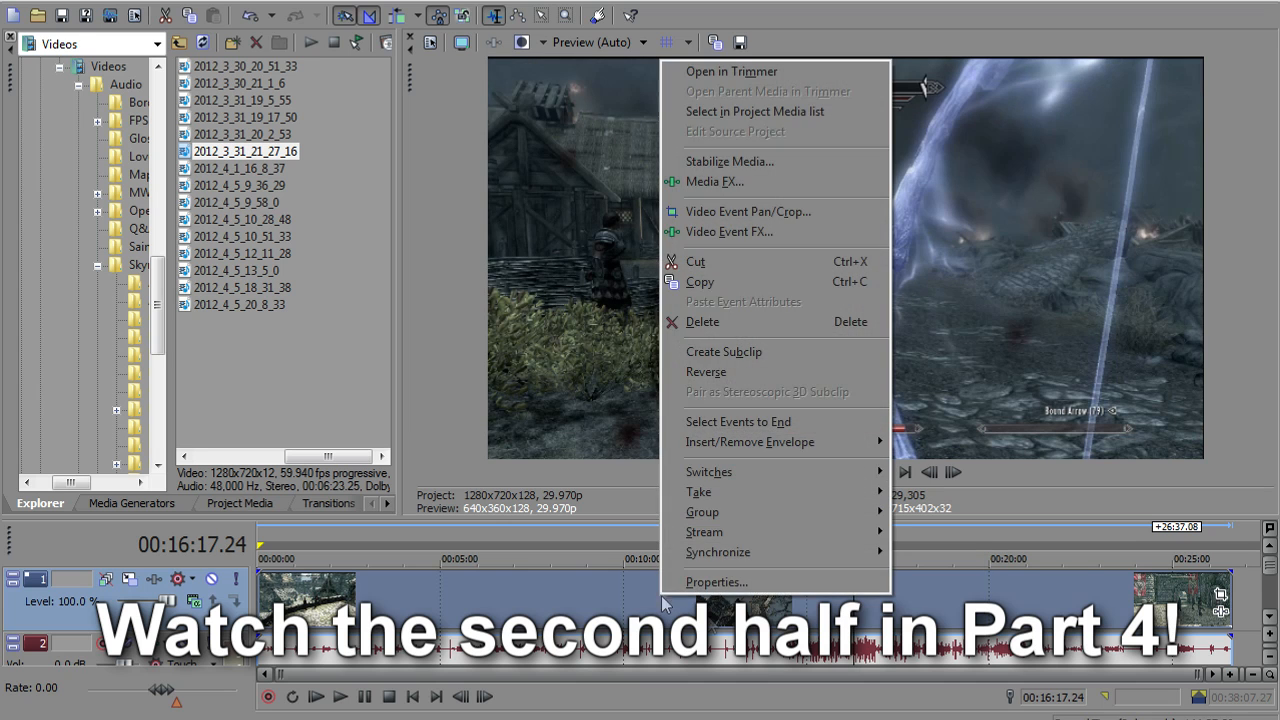
click(712, 579)
click(562, 298)
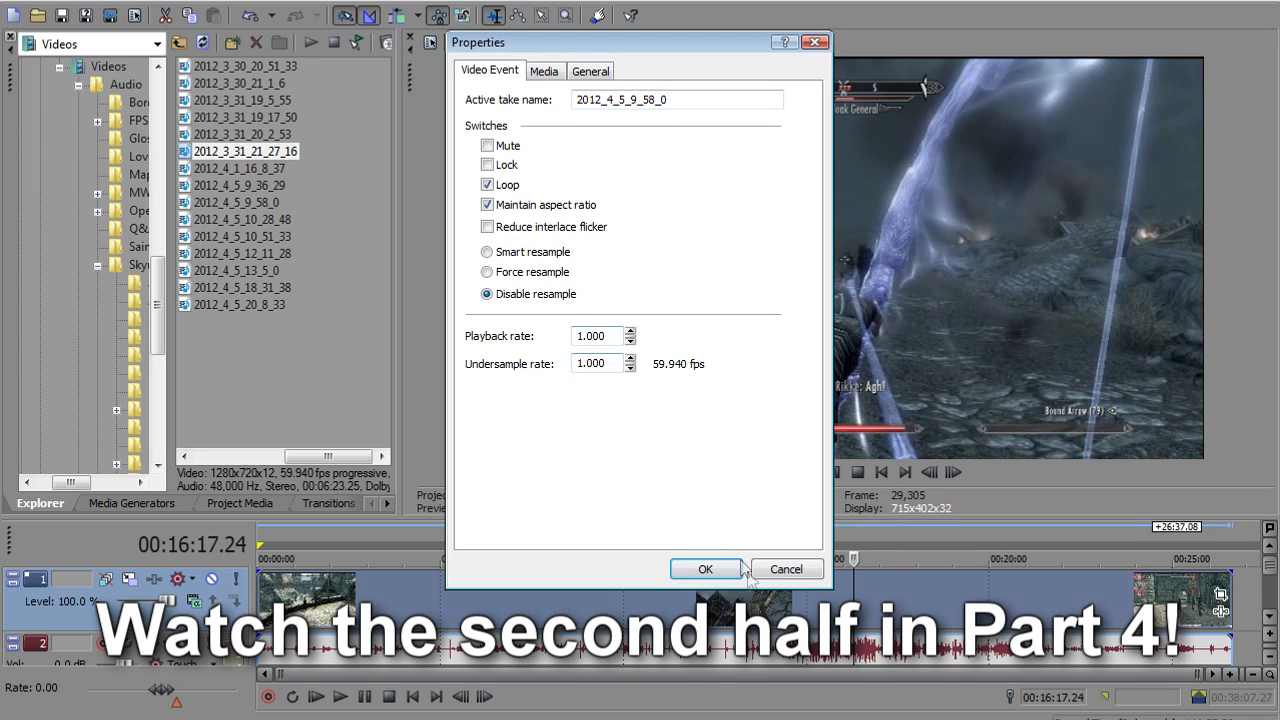
click(736, 569)
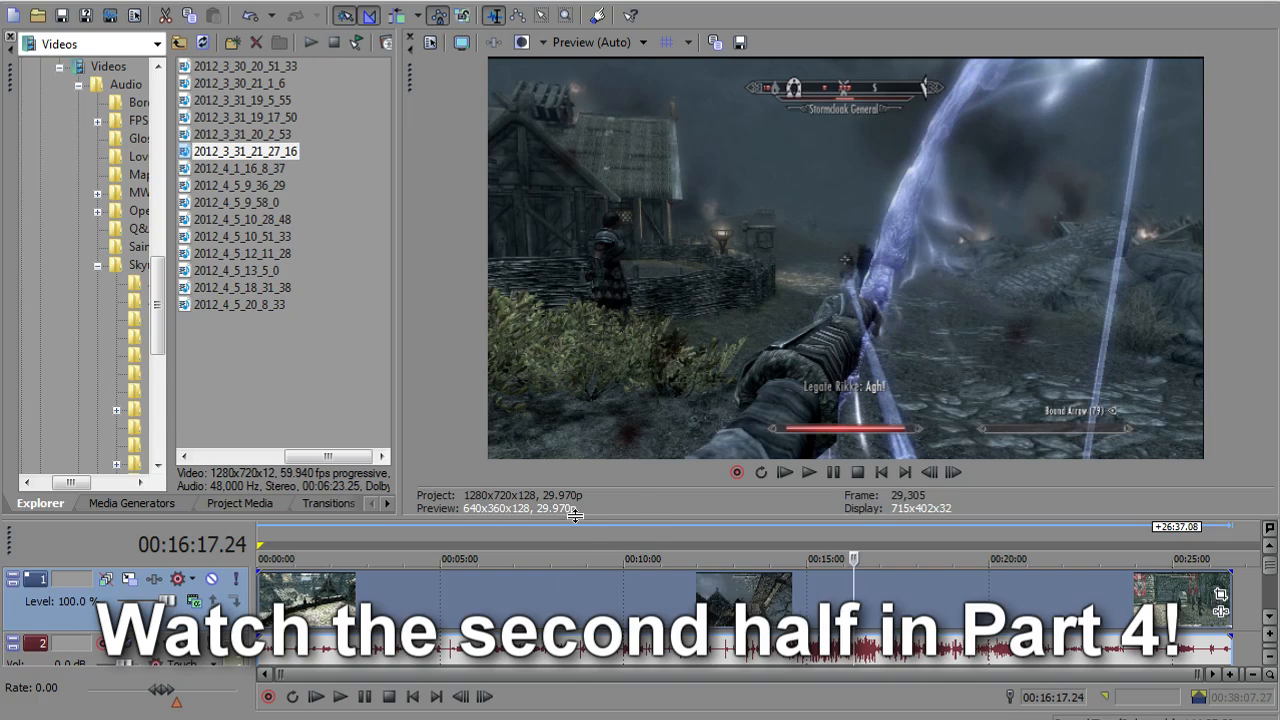
drag(606, 518, 619, 404)
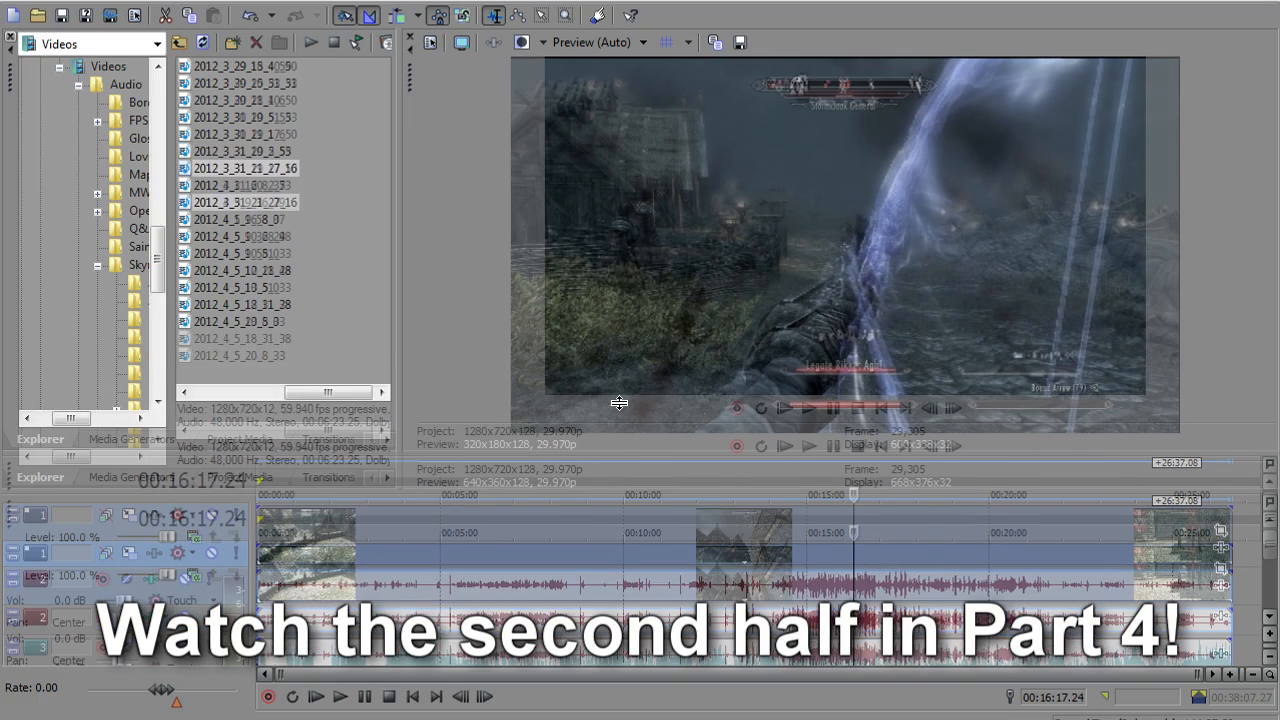